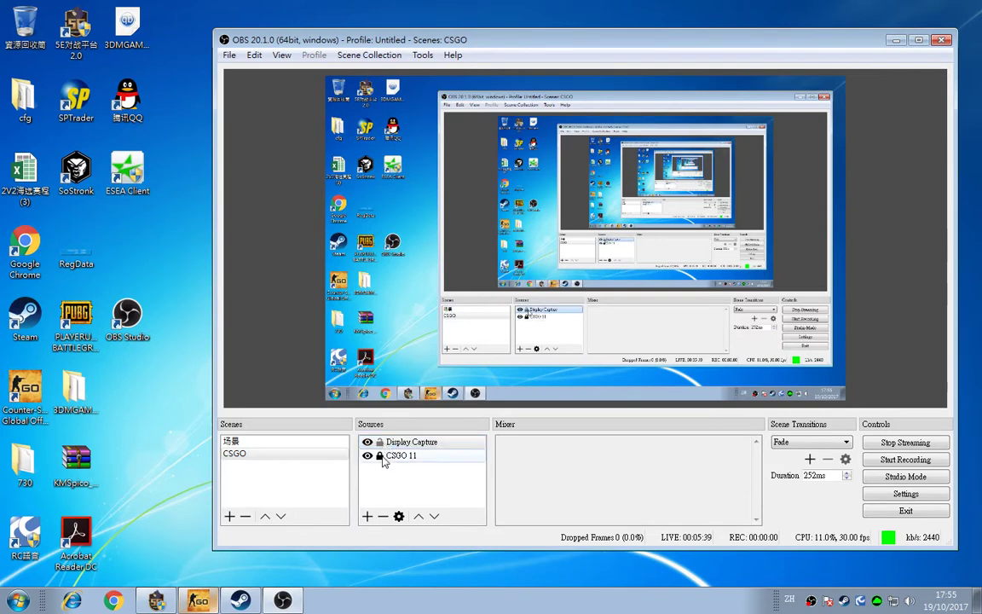
# Add a new Game Capture source with the default name Game Capture to the CSGO scene.
pyautogui.rightClick(398, 457)
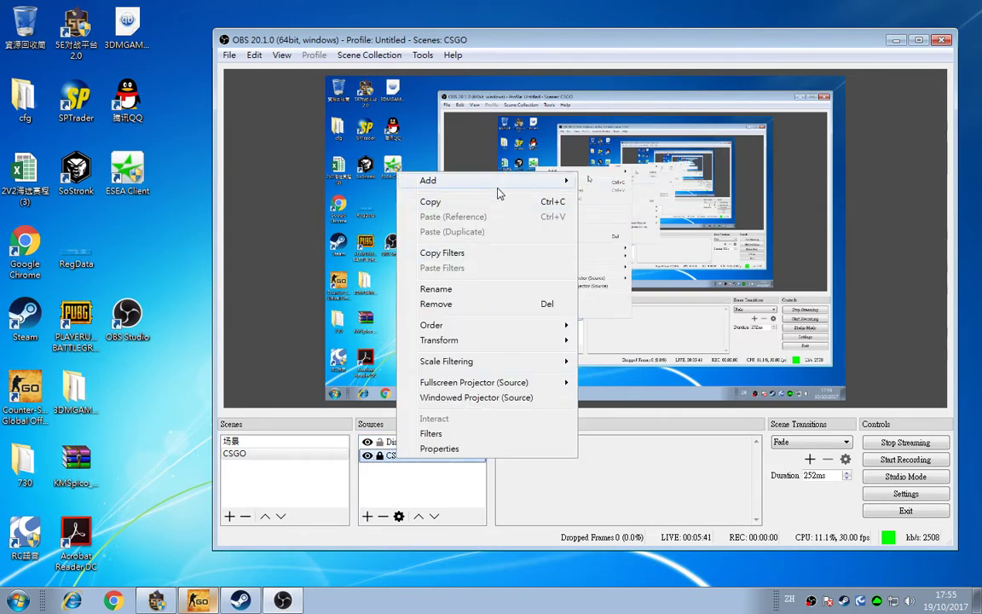
pyautogui.click(195, 500)
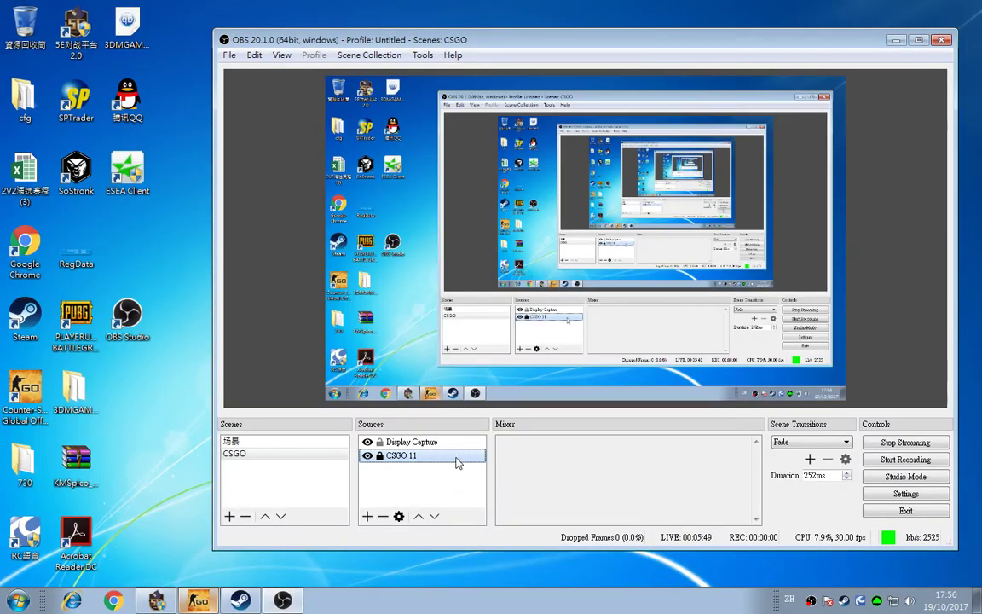
pyautogui.rightClick(456, 457)
pyautogui.moveTo(547, 180)
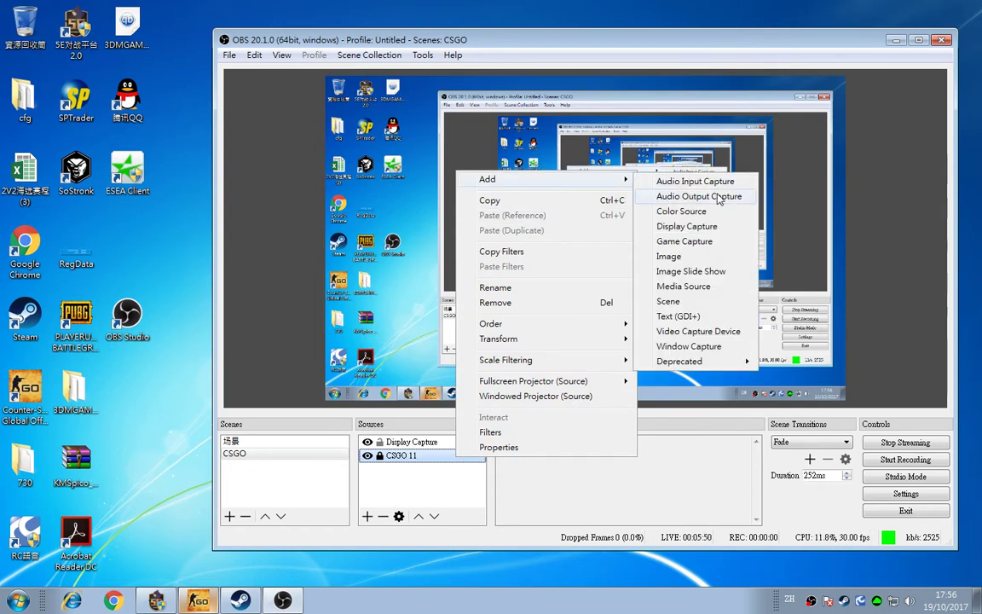
pyautogui.click(703, 244)
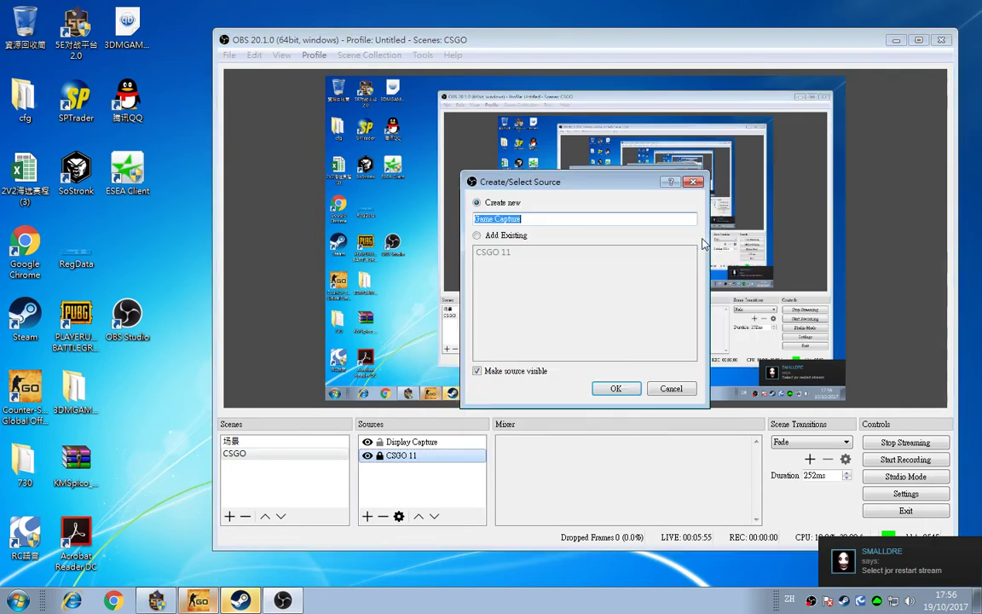
pyautogui.click(588, 219)
pyautogui.click(615, 388)
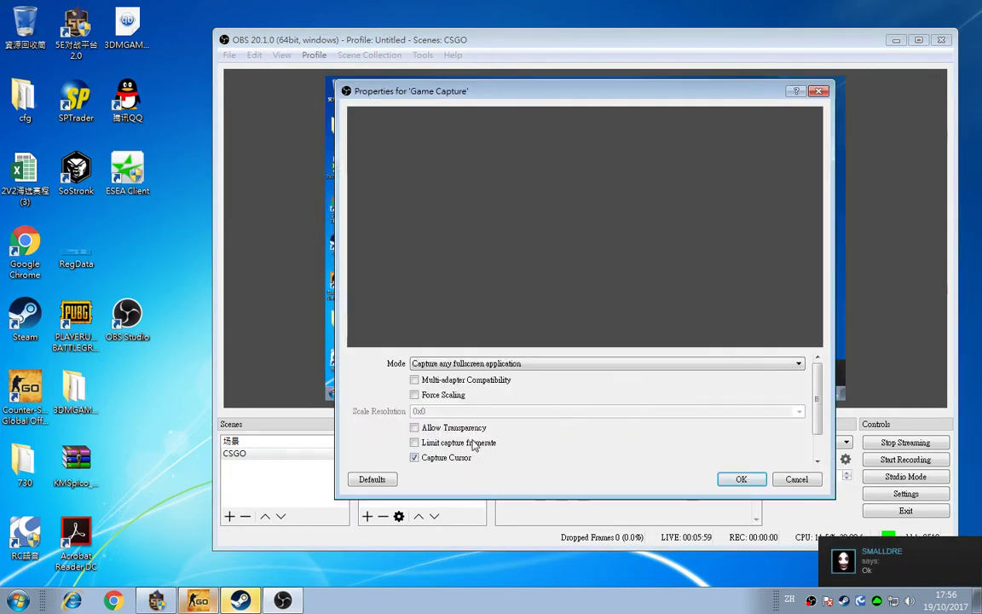
# Set the new Game Capture source to capture a specific window, choosing the csgo.exe window, and apply it.
pyautogui.click(671, 366)
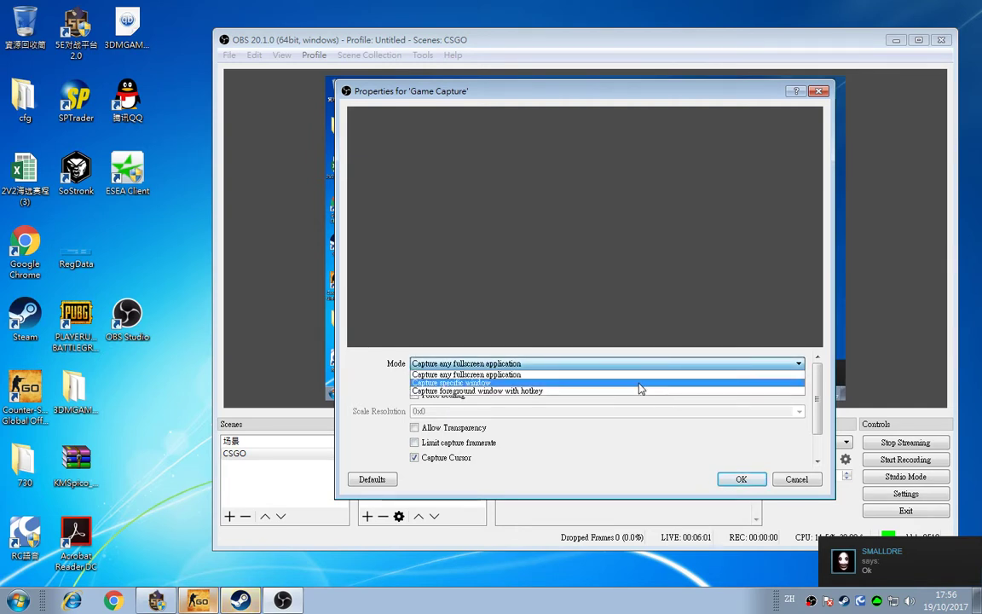
pyautogui.click(635, 383)
pyautogui.click(653, 350)
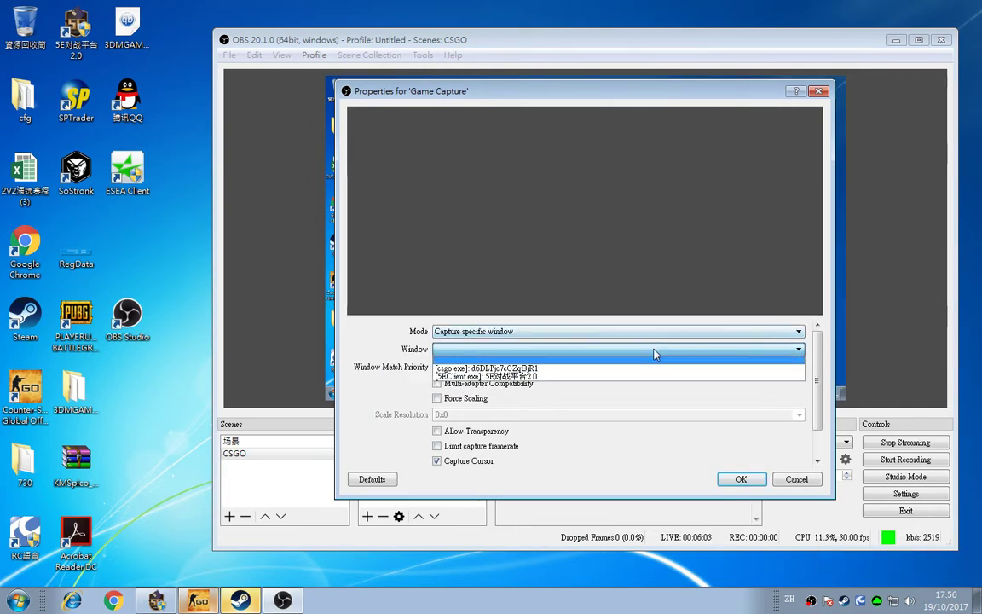
pyautogui.click(641, 369)
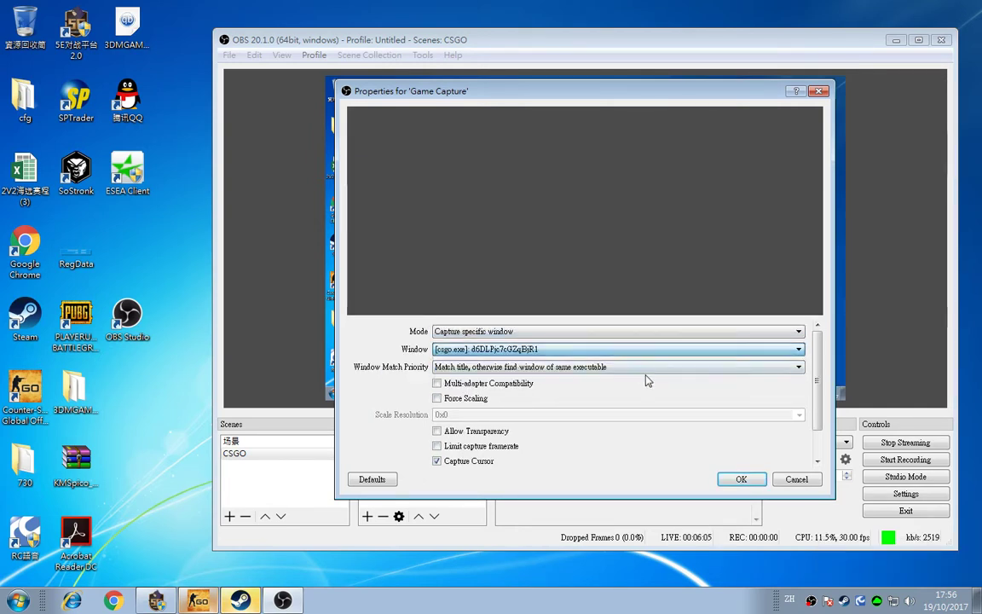
pyautogui.click(742, 478)
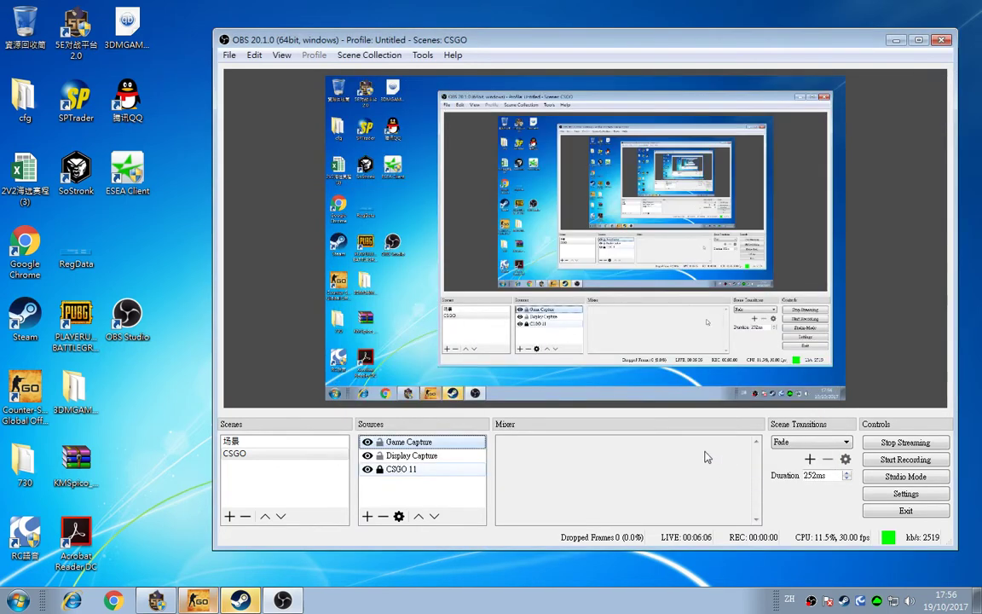
# Select the CSGO 11 source and switch to the Counter-Strike: Global Offensive window.
pyautogui.click(438, 469)
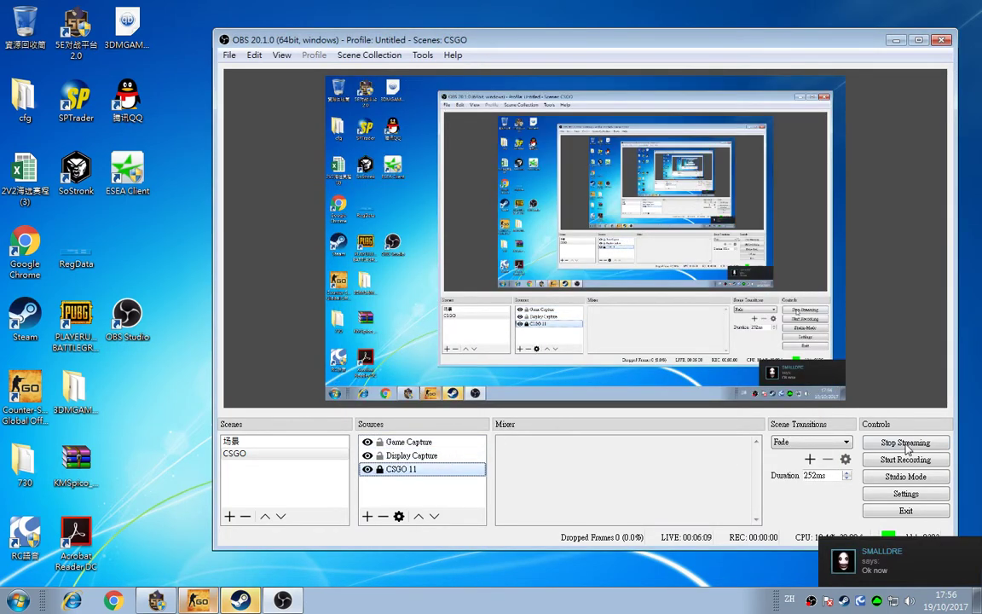
pyautogui.click(198, 601)
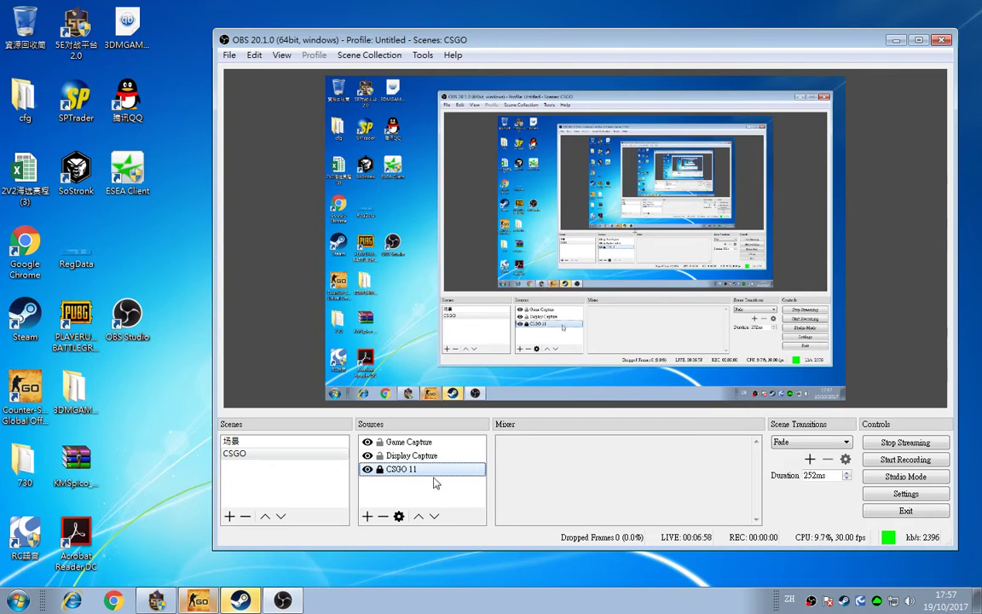
pyautogui.click(428, 458)
pyautogui.rightClick(414, 469)
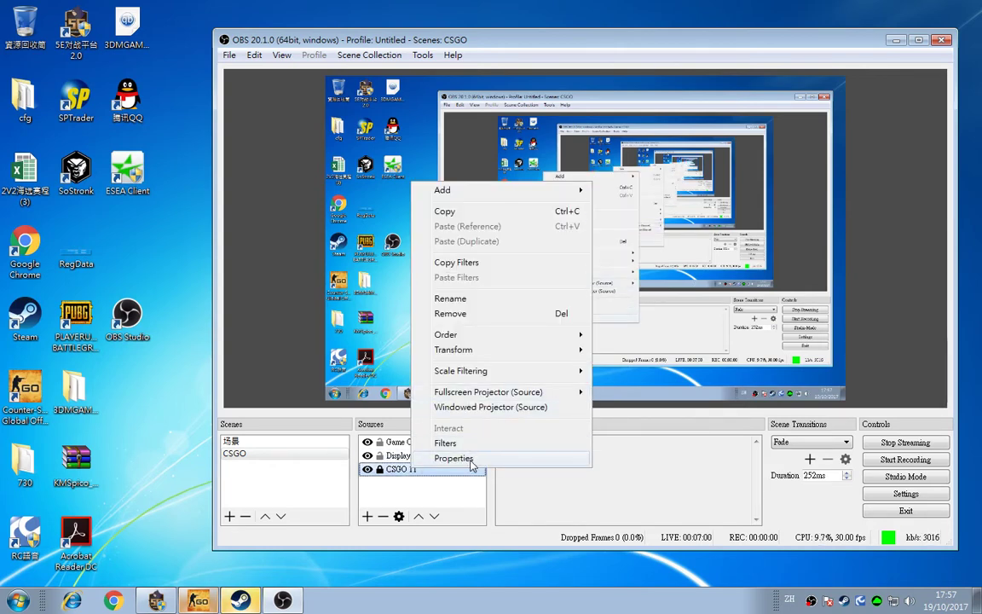
pyautogui.click(405, 460)
pyautogui.click(409, 457)
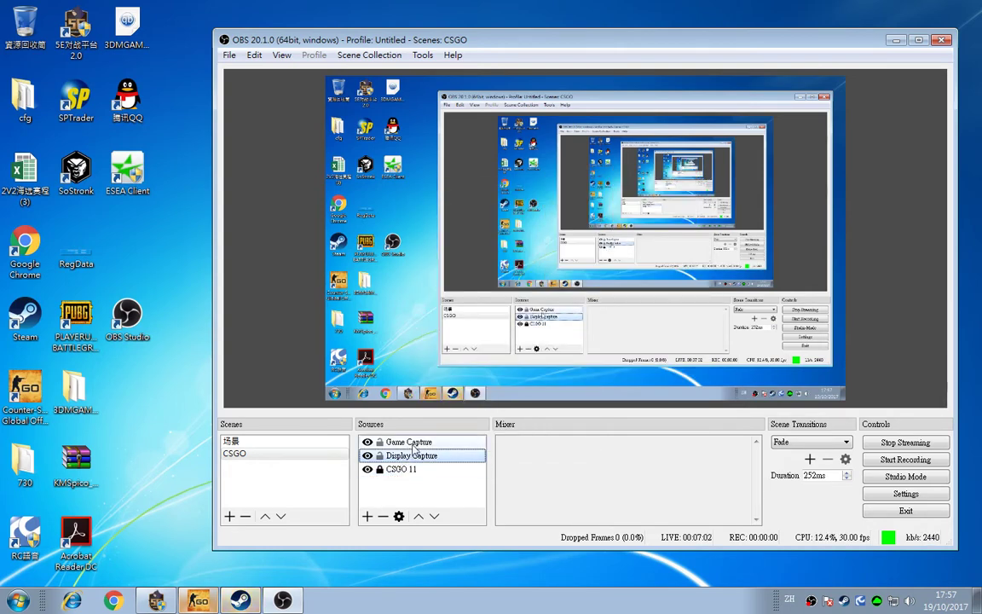
pyautogui.rightClick(415, 458)
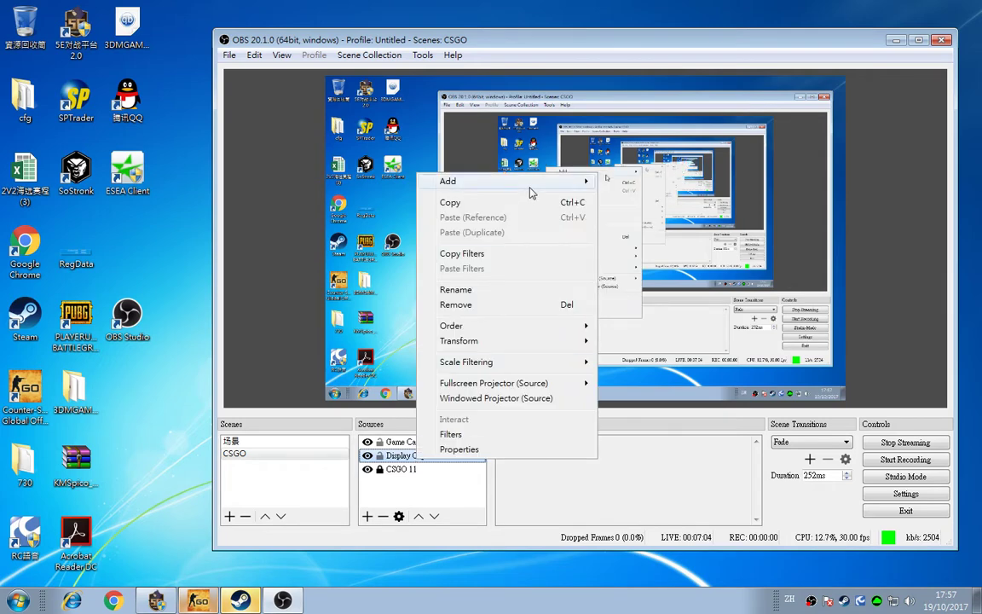
pyautogui.moveTo(560, 185)
pyautogui.click(643, 228)
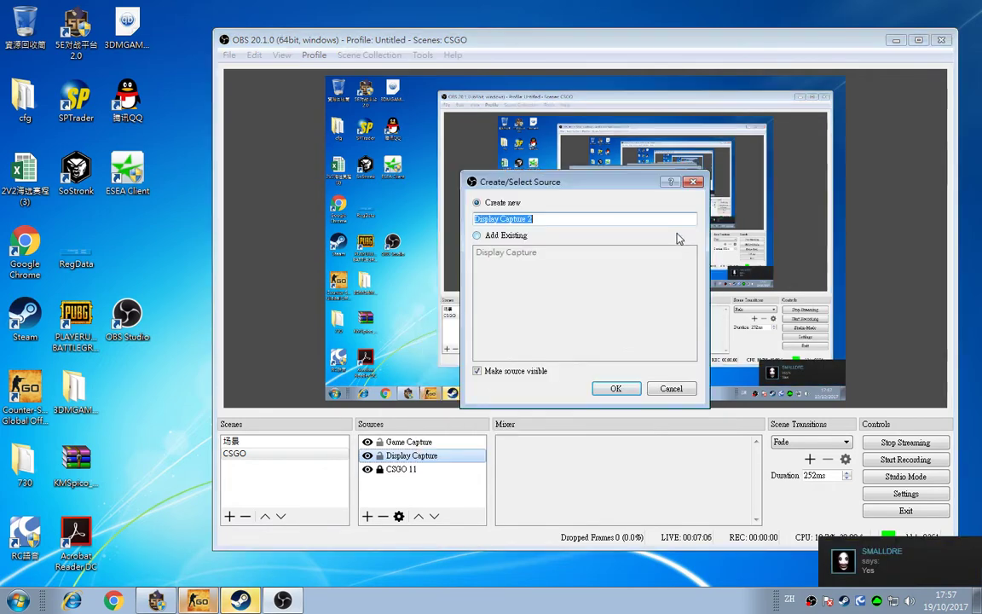
pyautogui.press('Escape')
pyautogui.click(418, 442)
pyautogui.rightClick(430, 442)
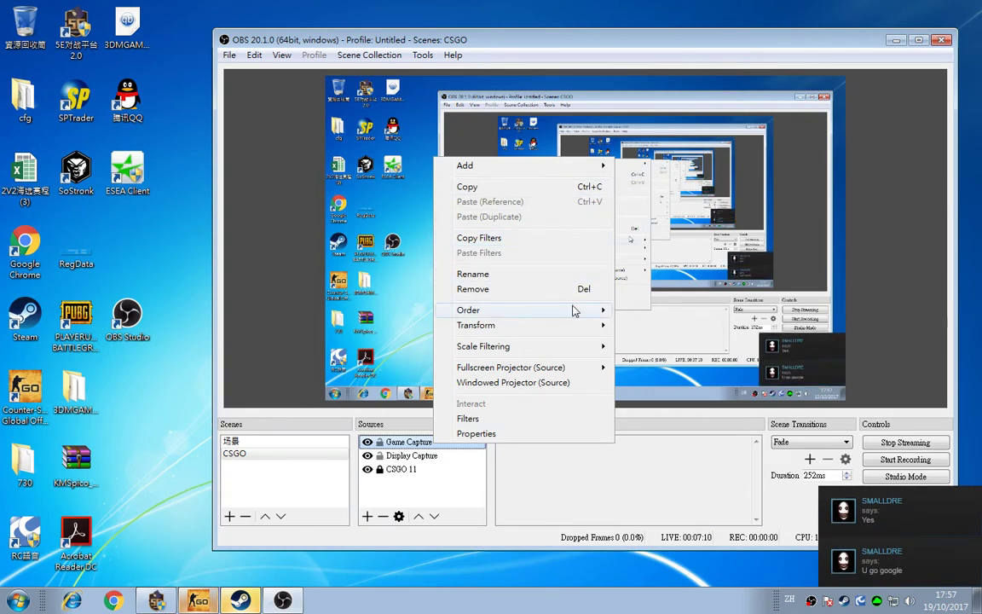
# Restart the live stream and switch to the Counter-Strike: Global Offensive window.
pyautogui.click(905, 443)
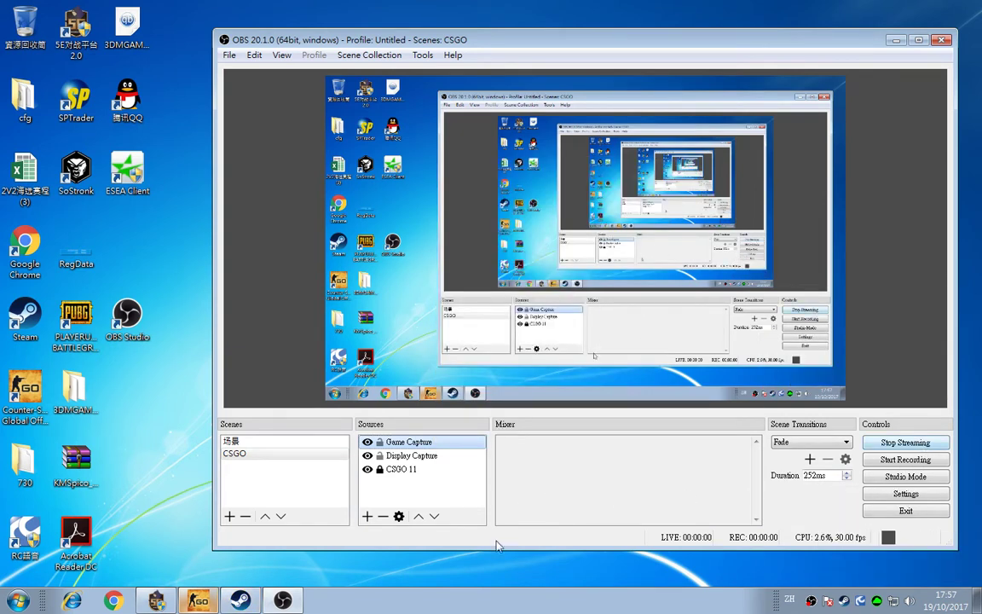
pyautogui.click(203, 602)
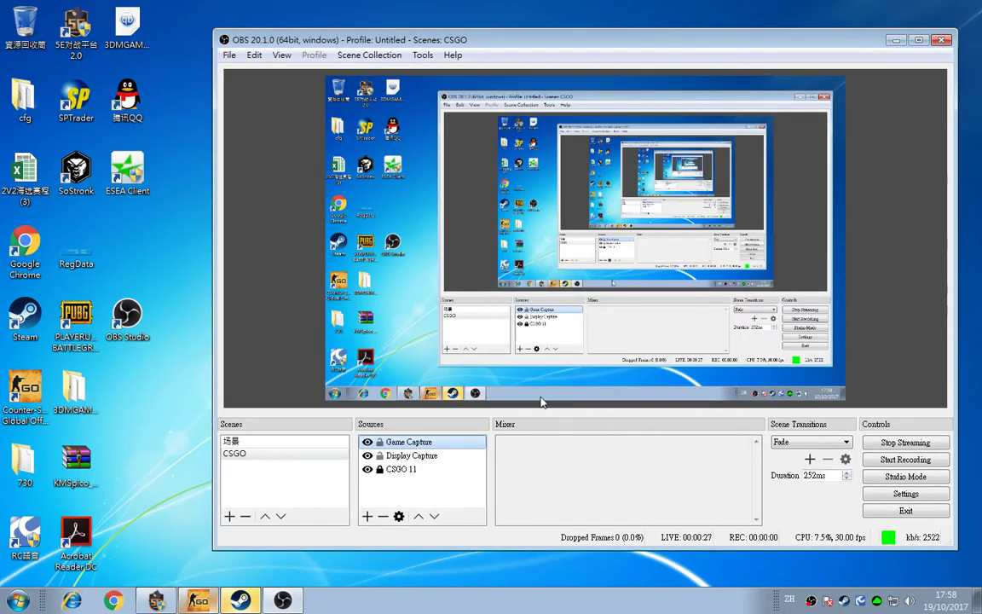
# Add the existing game capture source CSGO 11 to the CSGO scene a second time.
pyautogui.click(431, 456)
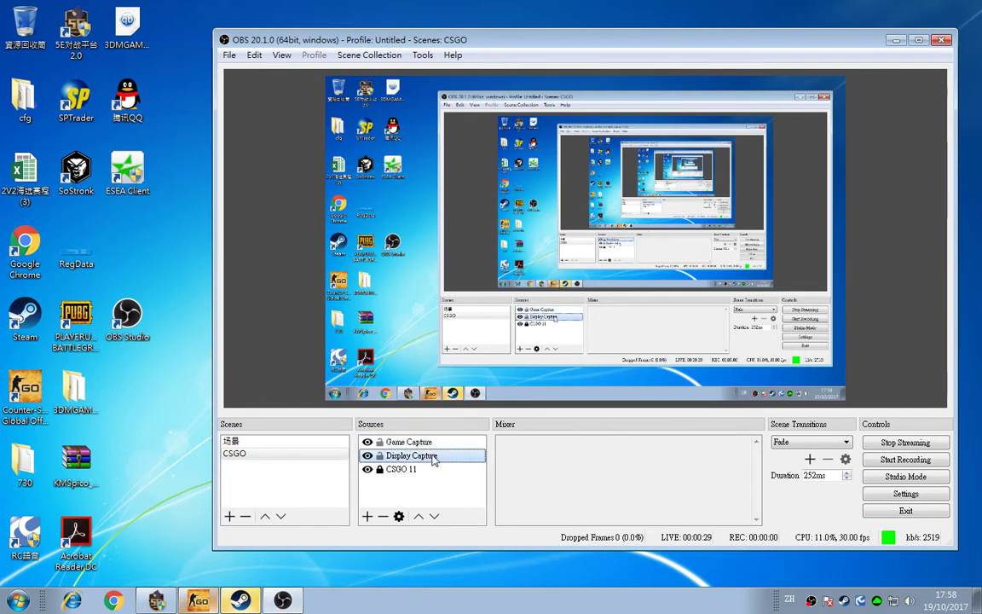
pyautogui.click(423, 471)
pyautogui.rightClick(424, 475)
pyautogui.moveTo(511, 197)
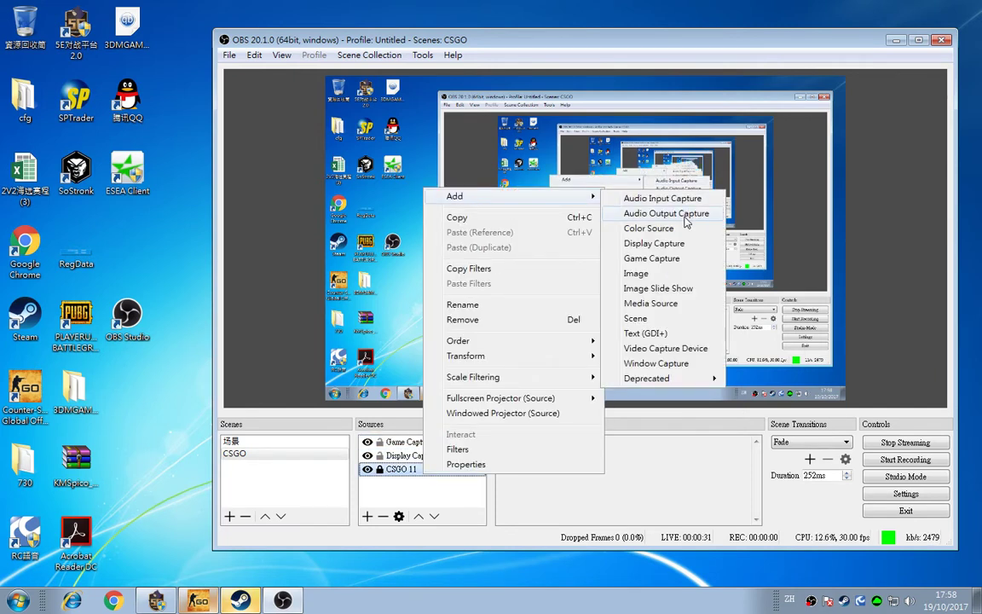
pyautogui.click(652, 258)
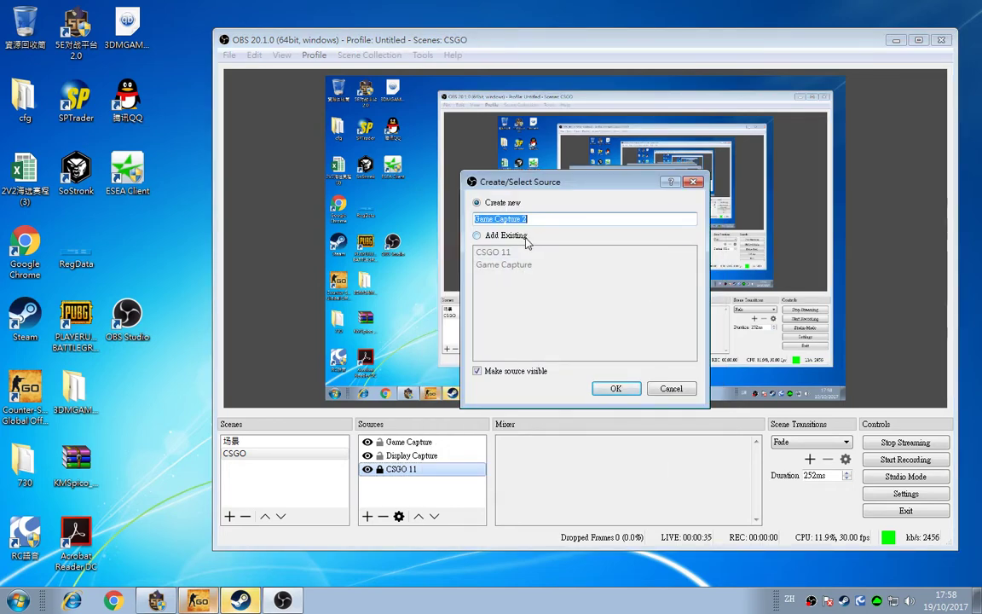
pyautogui.click(498, 222)
pyautogui.click(477, 235)
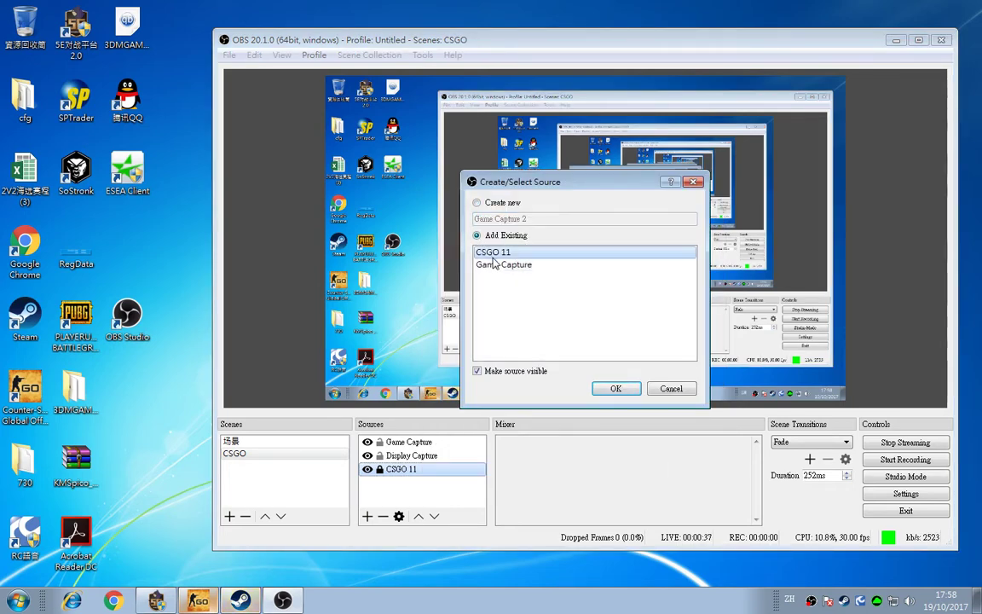
pyautogui.click(501, 265)
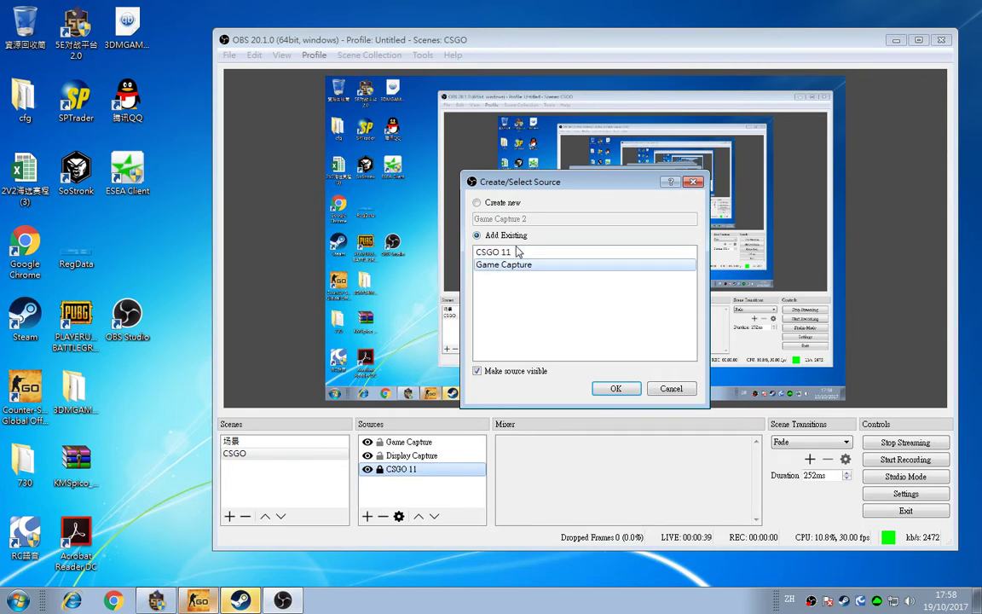
pyautogui.click(554, 253)
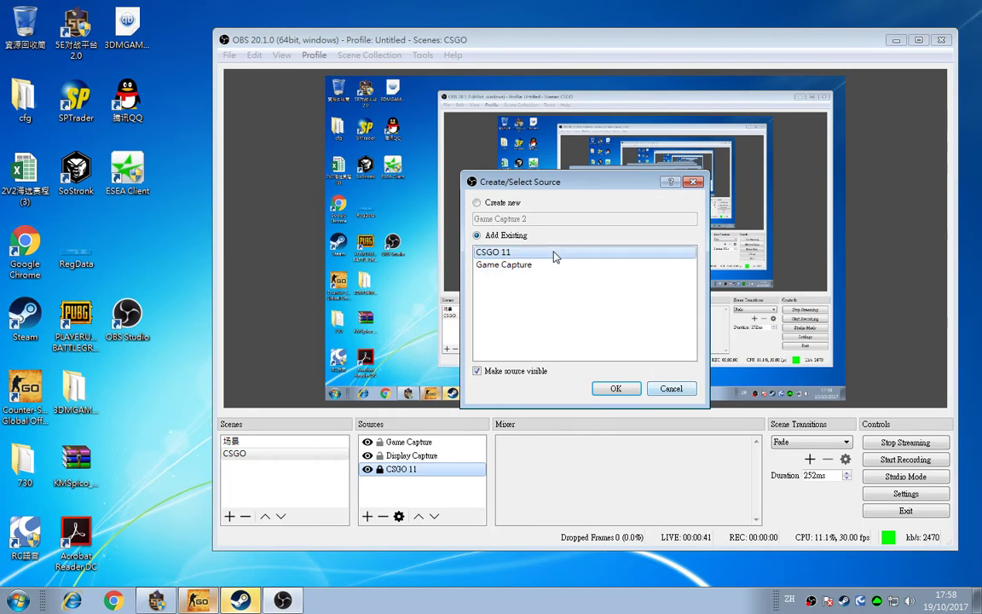
pyautogui.click(617, 387)
# Remove the Game Capture source and the unlocked duplicate CSGO 11 source from the CSGO scene.
pyautogui.click(418, 455)
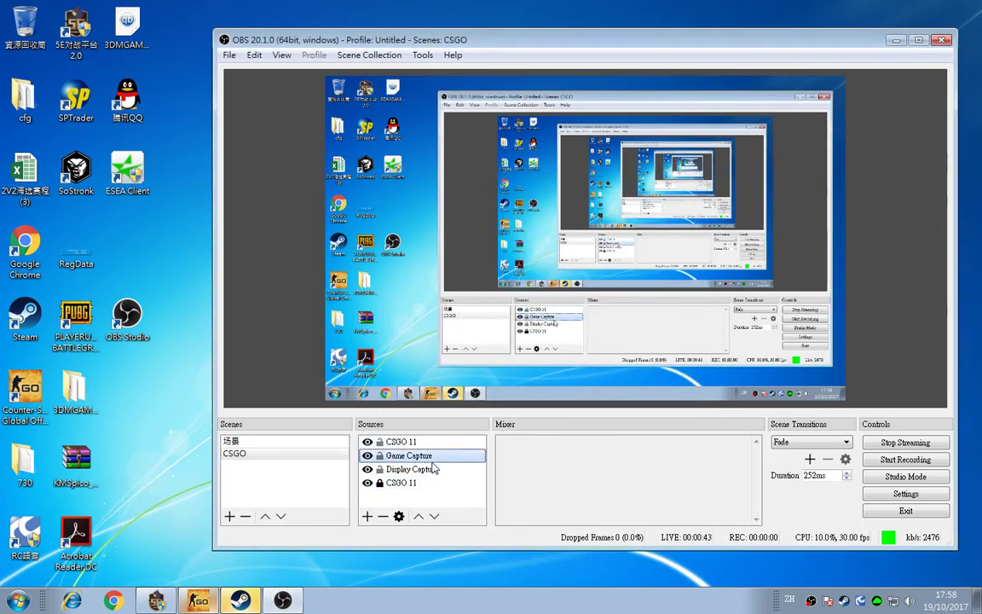
pyautogui.rightClick(430, 457)
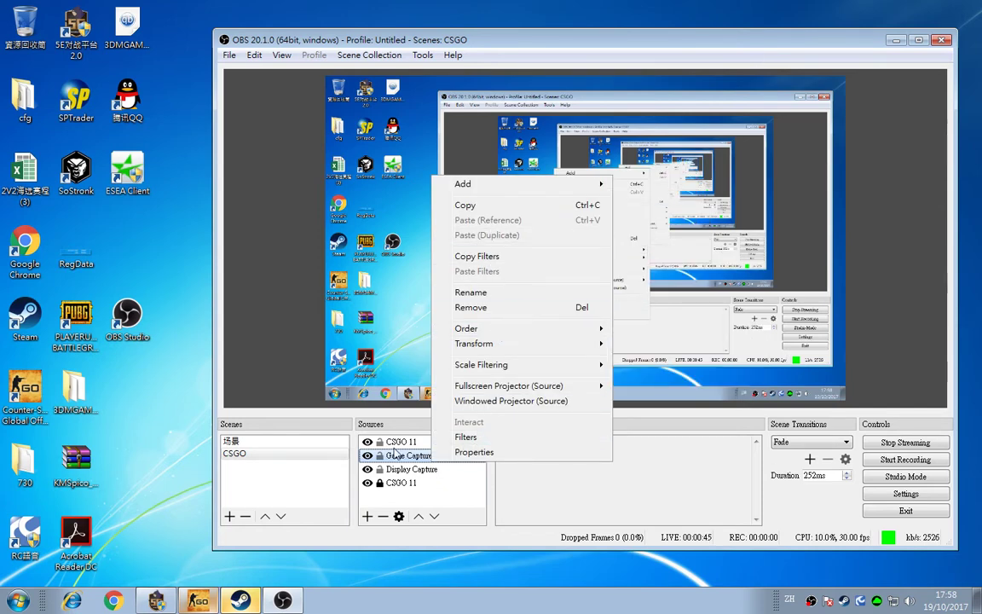
pyautogui.click(409, 469)
pyautogui.rightClick(408, 468)
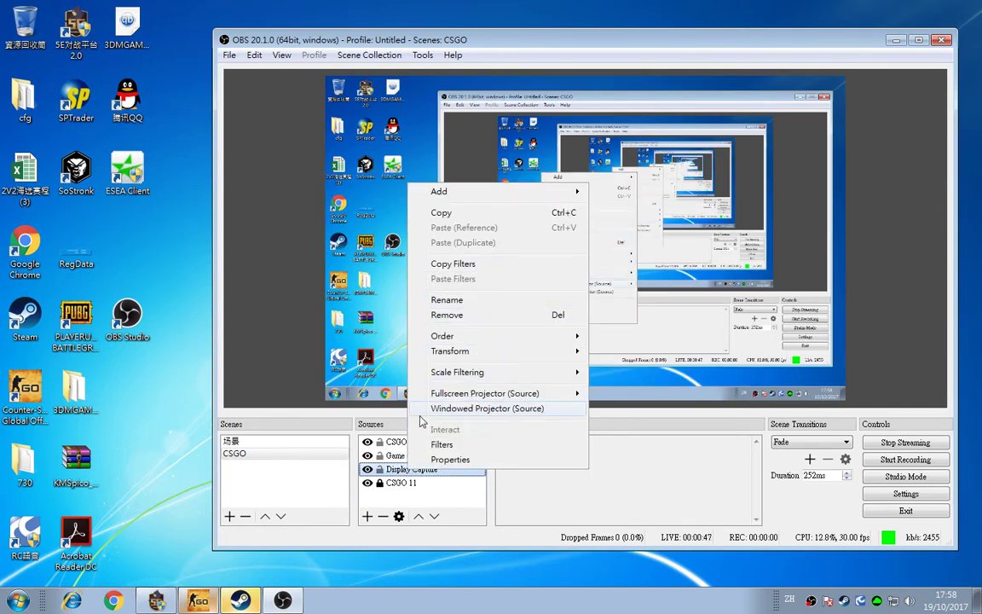
pyautogui.click(390, 455)
pyautogui.rightClick(390, 456)
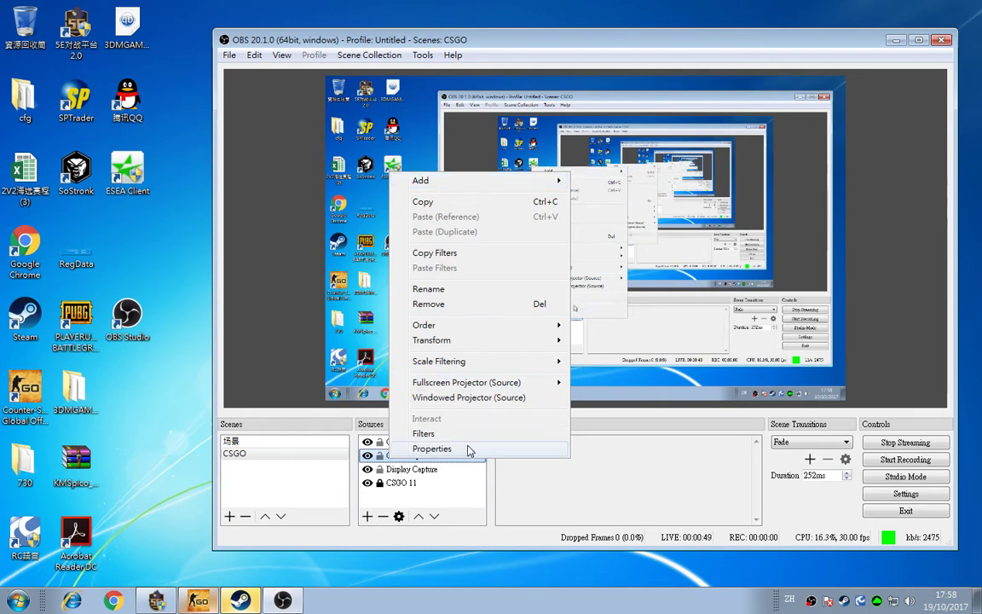
pyautogui.press('Delete')
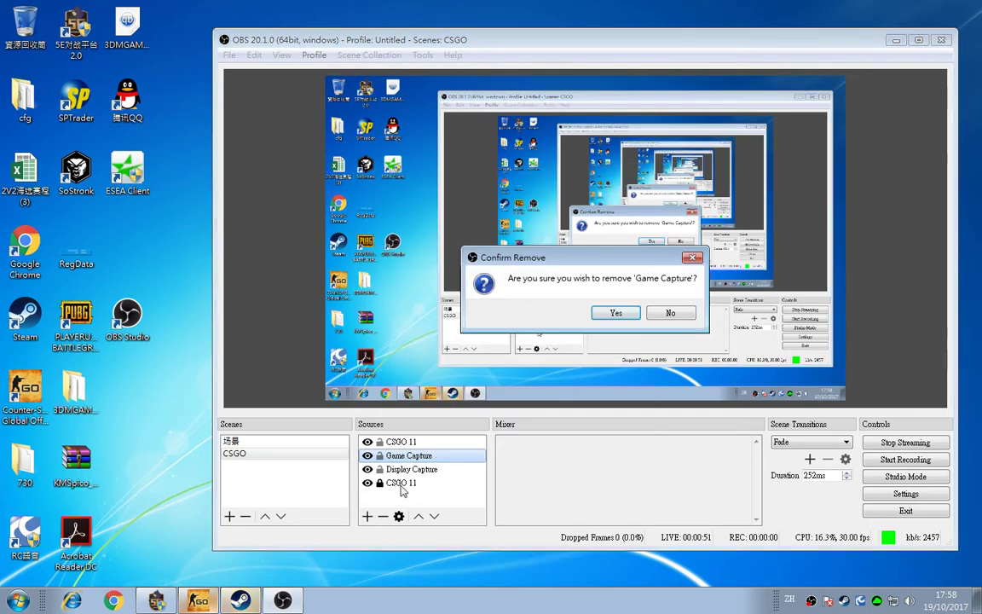
pyautogui.press('Return')
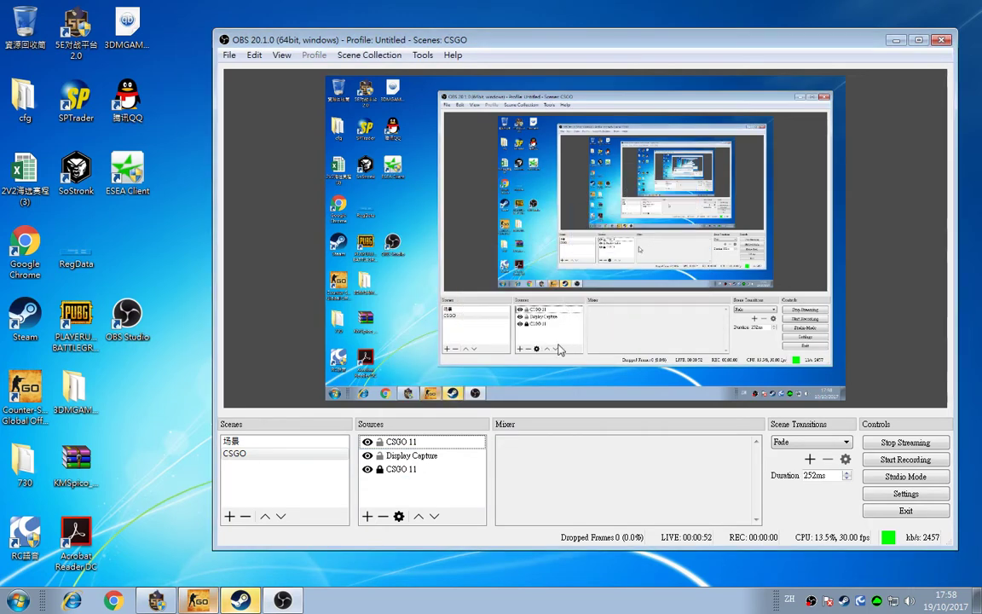
pyautogui.press('Delete')
pyautogui.press('Return')
# Set the locked CSGO 11 source to capture a specific window, the csgo.exe window, keeping the executable-based match priority, and apply it.
pyautogui.click(427, 456)
pyautogui.rightClick(428, 456)
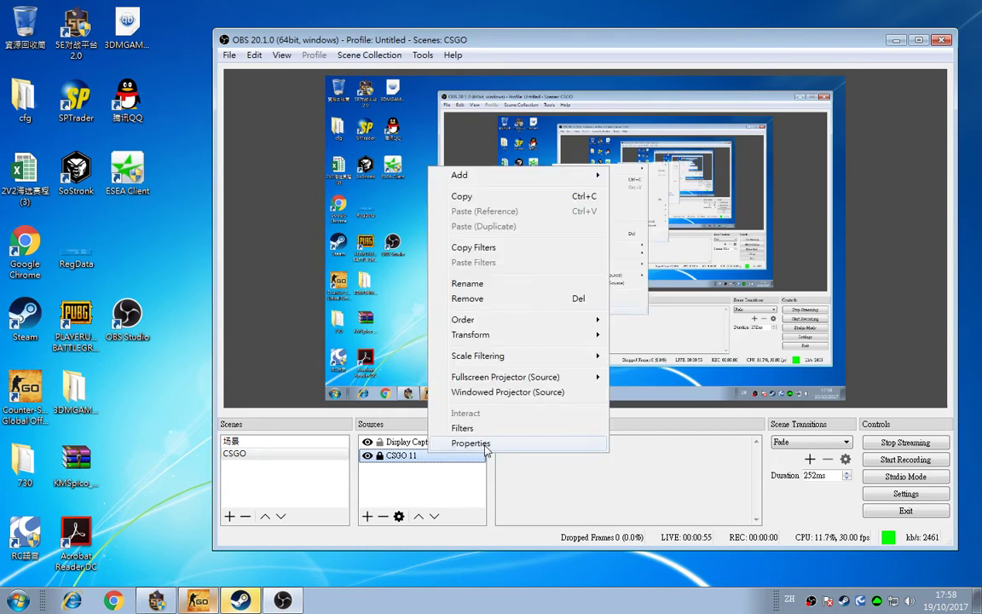
pyautogui.click(488, 442)
pyautogui.click(528, 364)
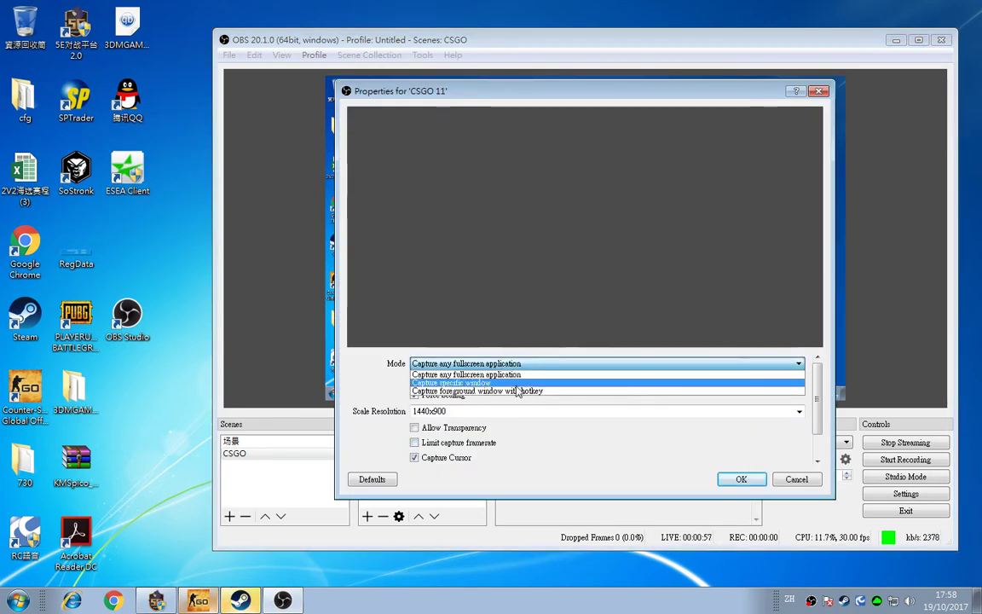
pyautogui.click(511, 384)
pyautogui.click(541, 350)
pyautogui.click(537, 372)
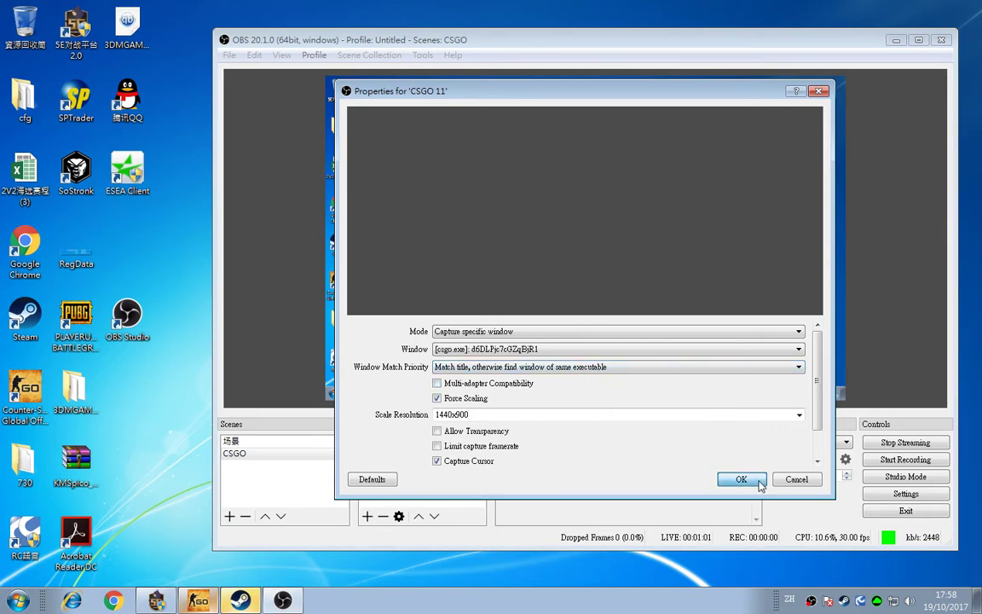
pyautogui.click(599, 366)
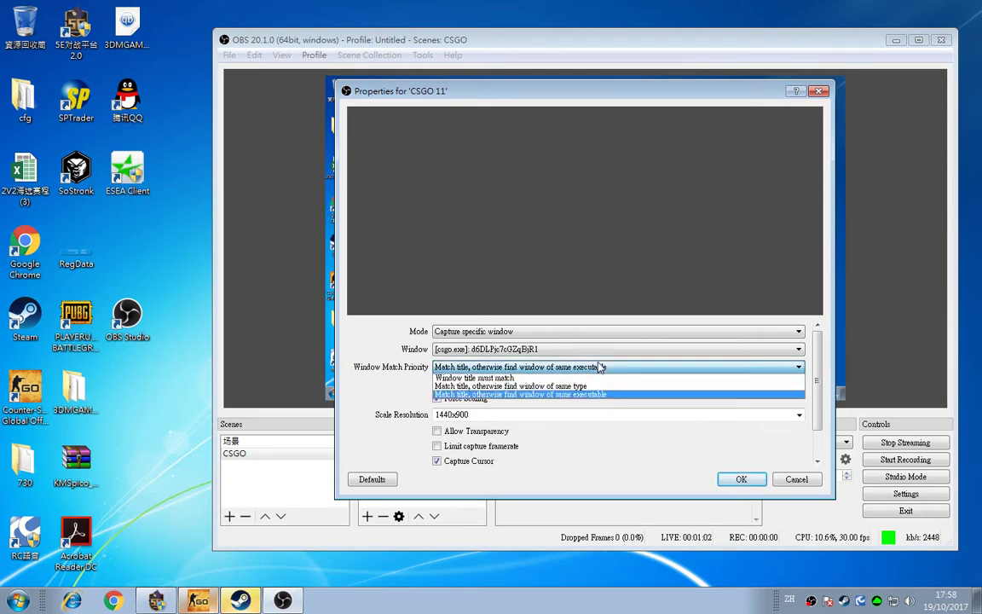
pyautogui.click(605, 368)
pyautogui.click(740, 479)
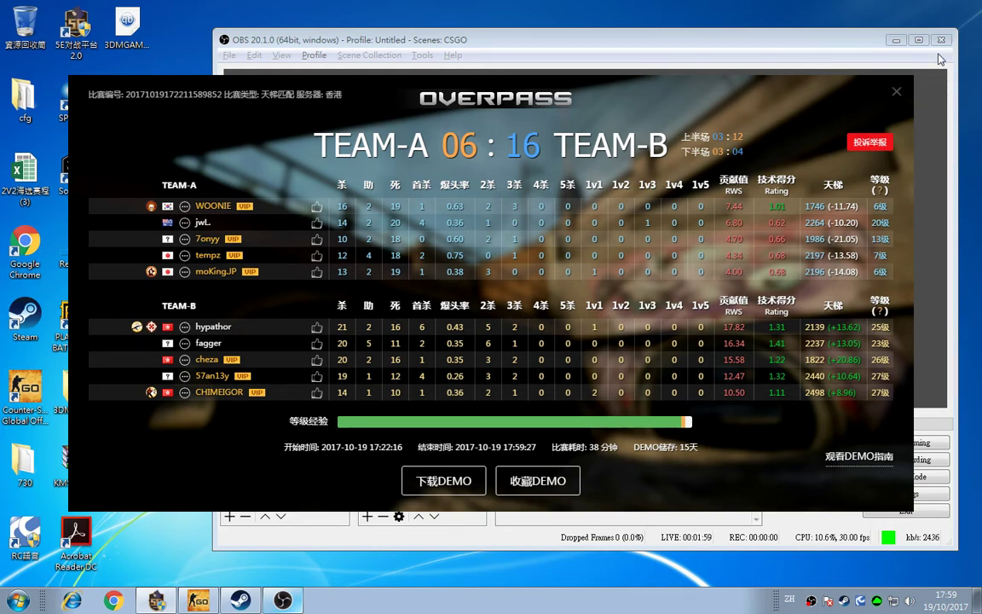
# Close the Overpass match results and the running Counter-Strike: Global Offensive game.
pyautogui.click(896, 91)
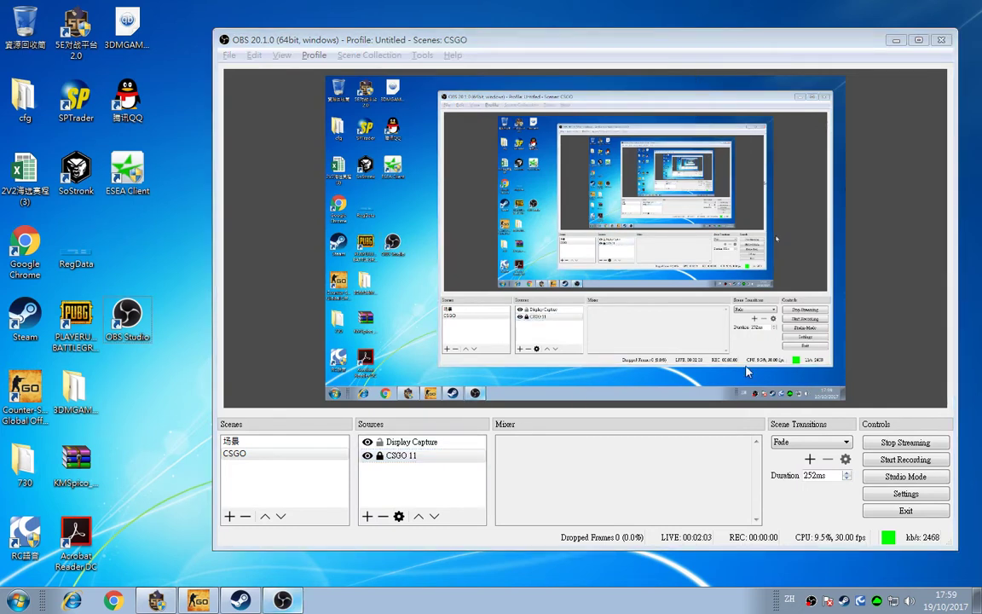
pyautogui.click(394, 456)
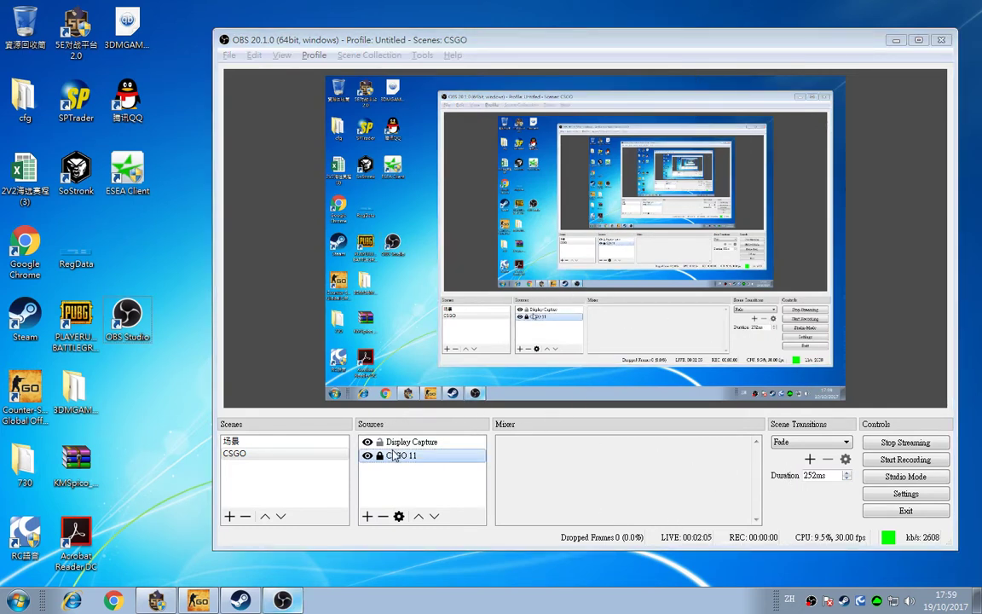
pyautogui.rightClick(393, 455)
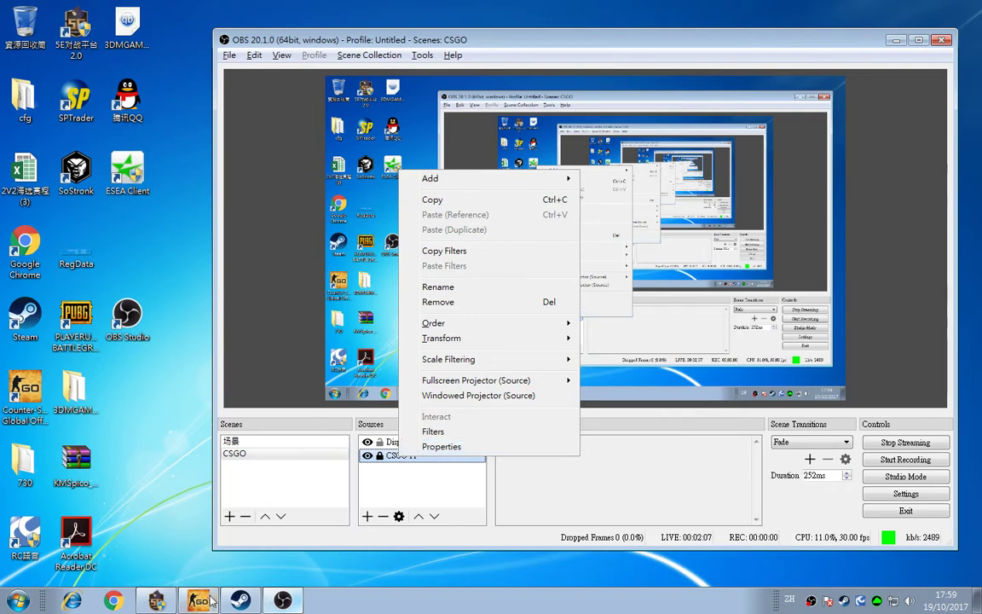
pyautogui.click(209, 535)
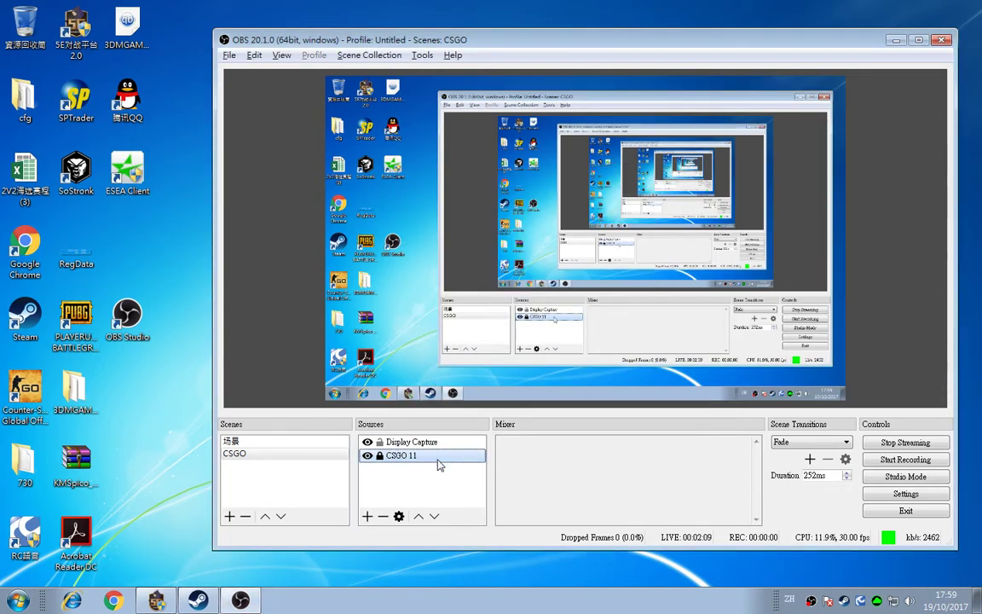
# Review the selectable windows in the CSGO 11 source's properties and confirm them with the csgo.exe window kept.
pyautogui.rightClick(439, 465)
pyautogui.click(501, 444)
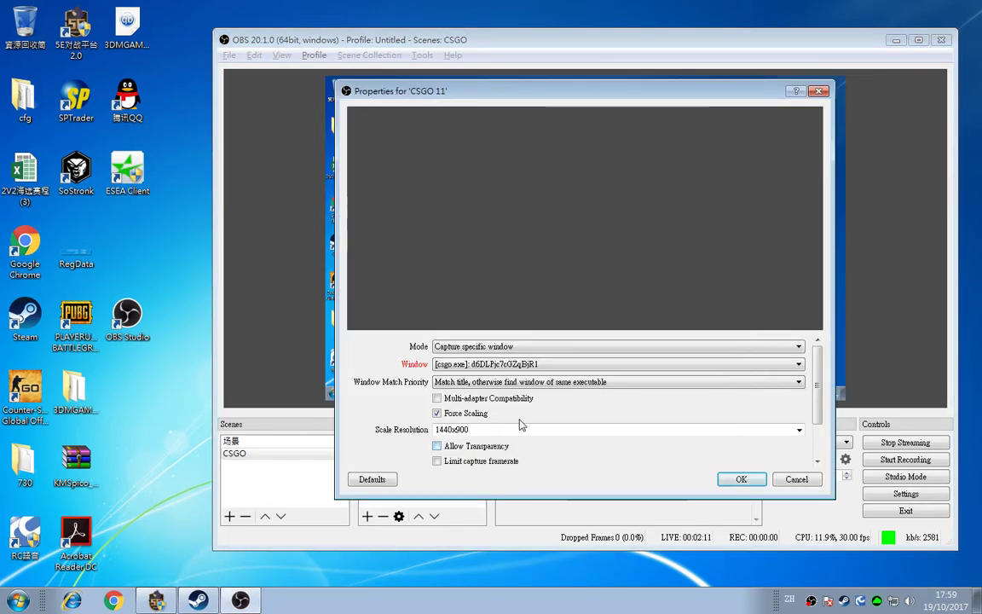
pyautogui.click(563, 364)
pyautogui.click(565, 370)
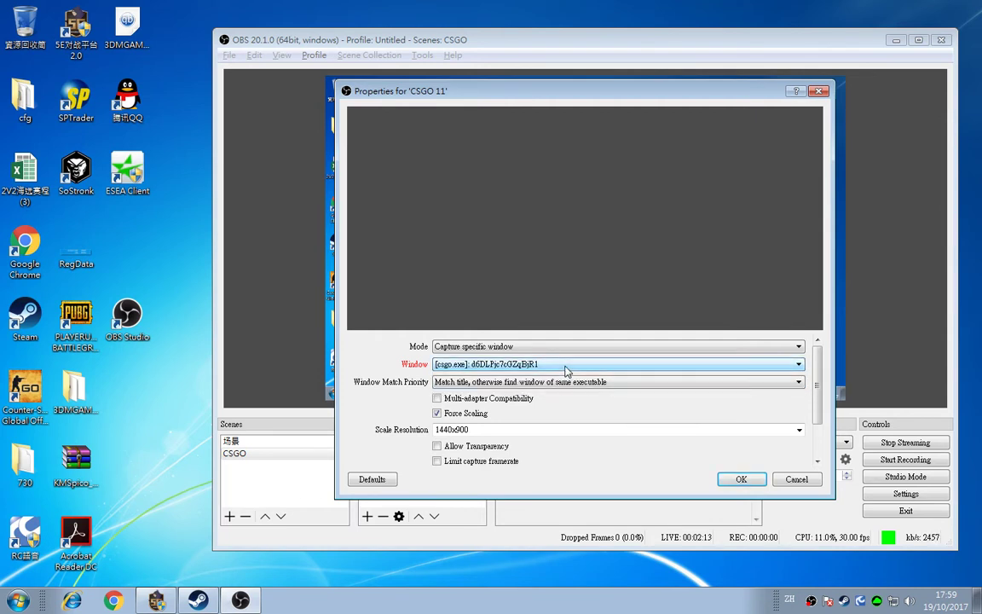
pyautogui.click(564, 370)
pyautogui.click(564, 370)
pyautogui.click(565, 371)
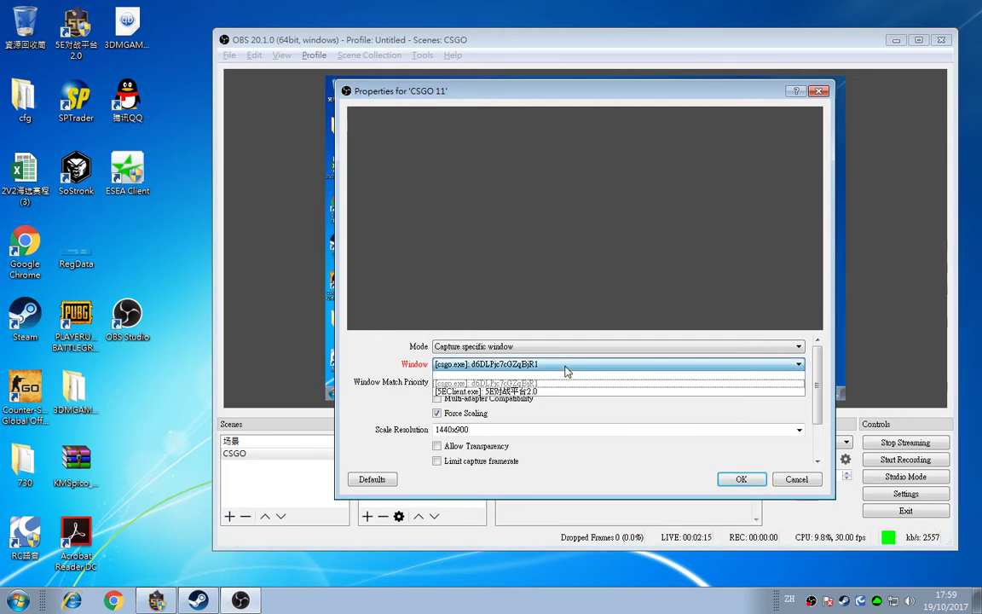
pyautogui.click(566, 368)
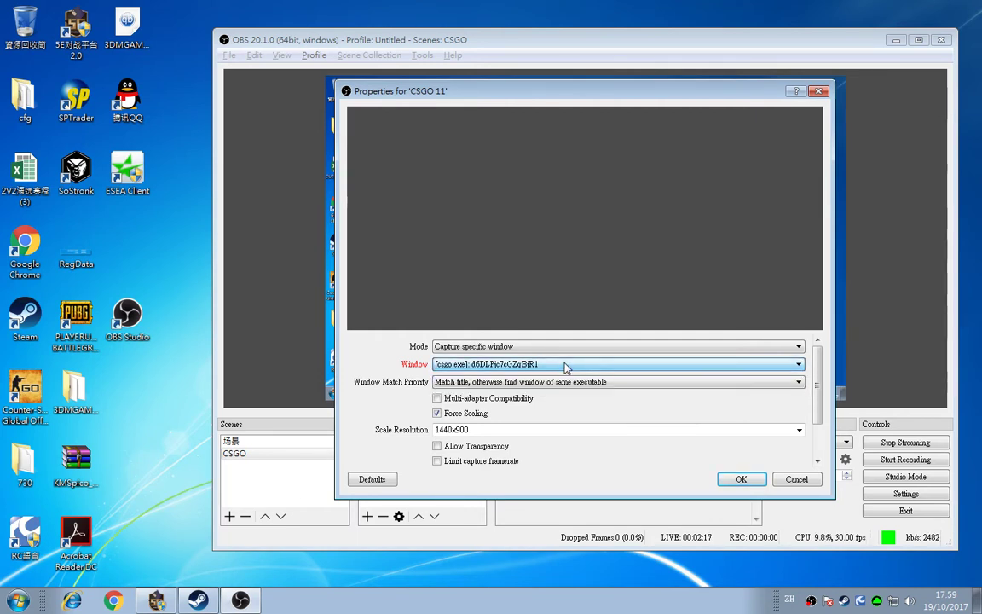
pyautogui.click(740, 478)
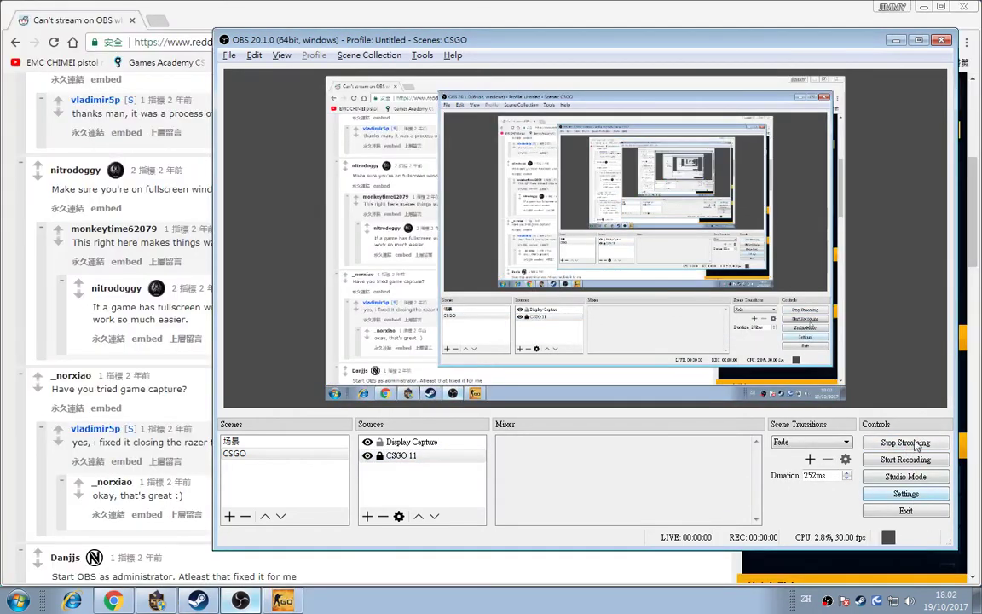
# Switch briefly to the Counter-Strike: Global Offensive window and exit OBS, confirming the shutdown of the active stream.
pyautogui.click(268, 600)
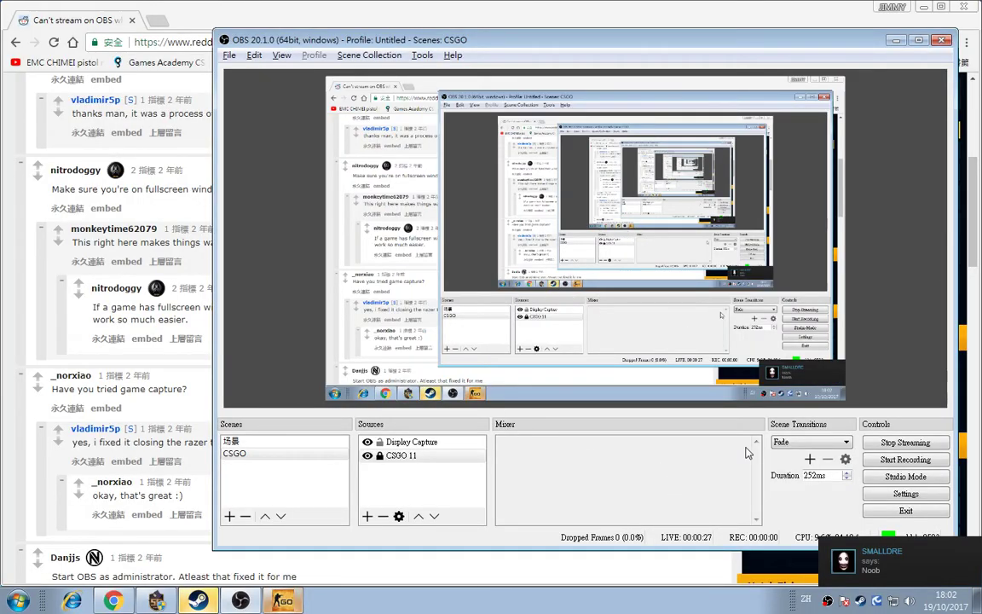
pyautogui.click(941, 40)
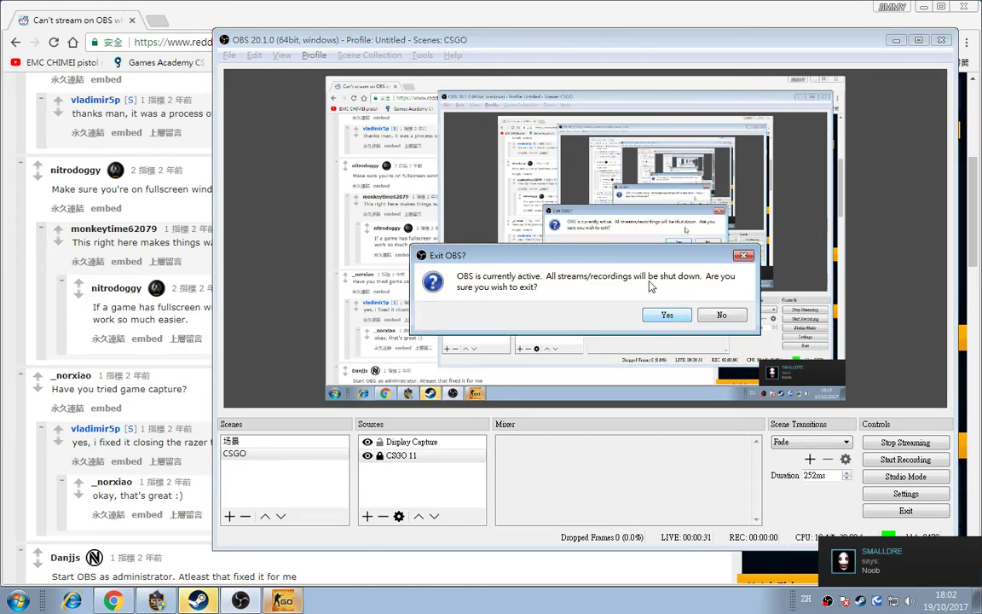
pyautogui.click(664, 315)
# Read the remaining comments in the Reddit thread about streaming fullscreen CSGO with OBS and close the browser window.
pyautogui.click(28, 484)
pyautogui.scroll(-1, 28, 484)
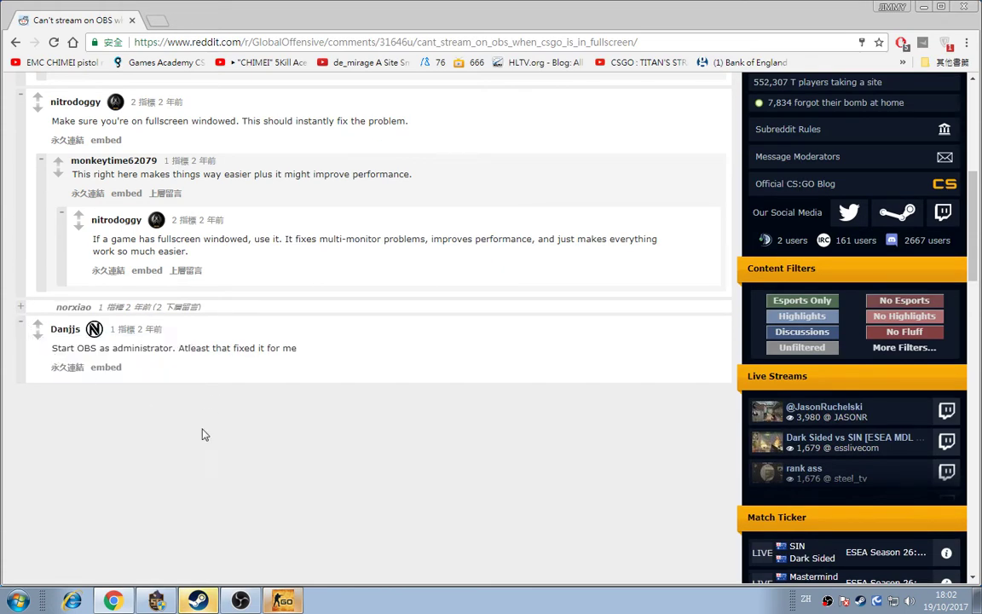
pyautogui.click(969, 8)
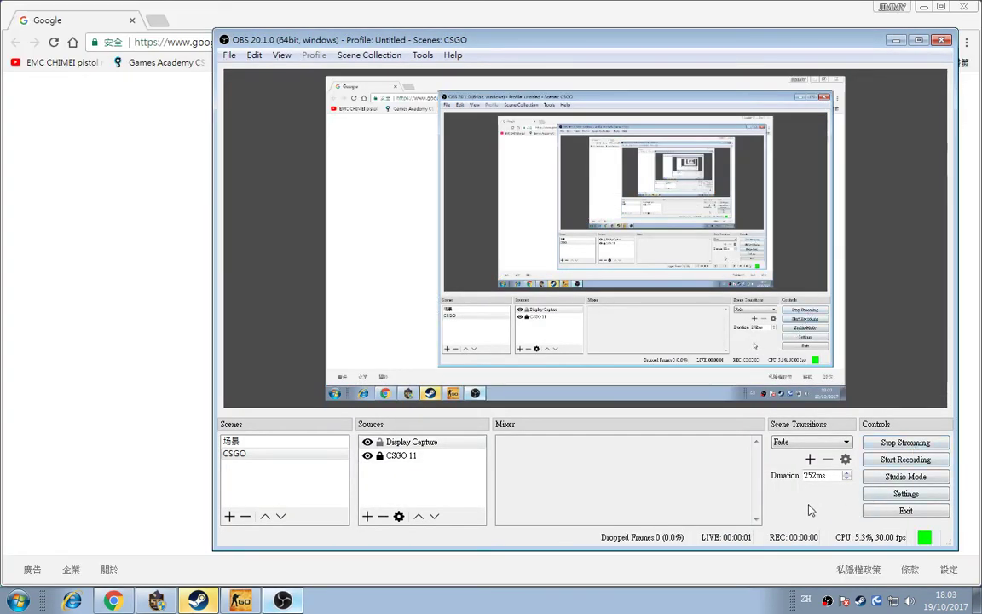
# Leave the Google page for OBS and unlock the CSGO 11 source in the CSGO scene.
pyautogui.click(107, 431)
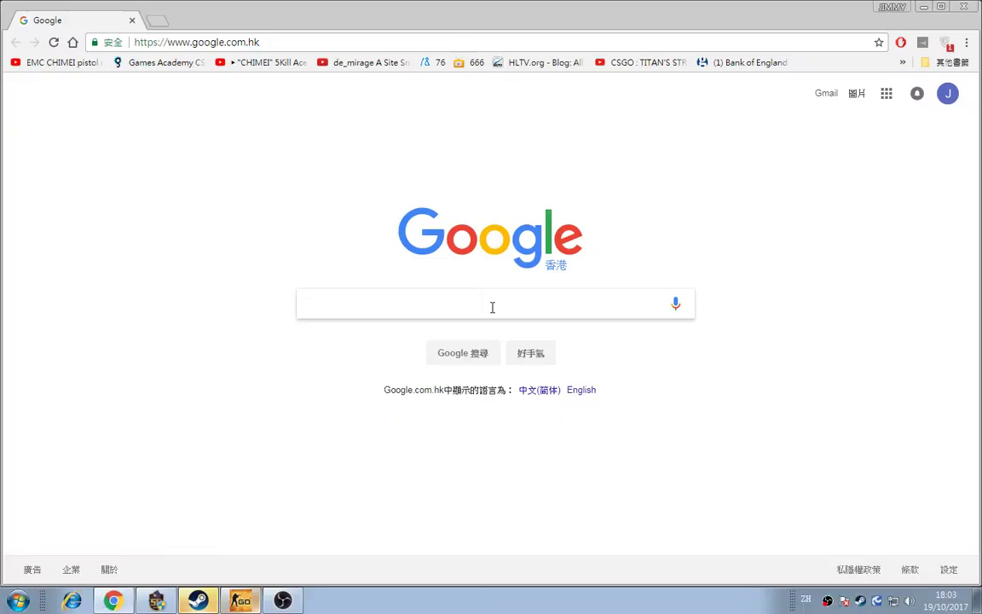
pyautogui.hotkey('alt', 'Tab')
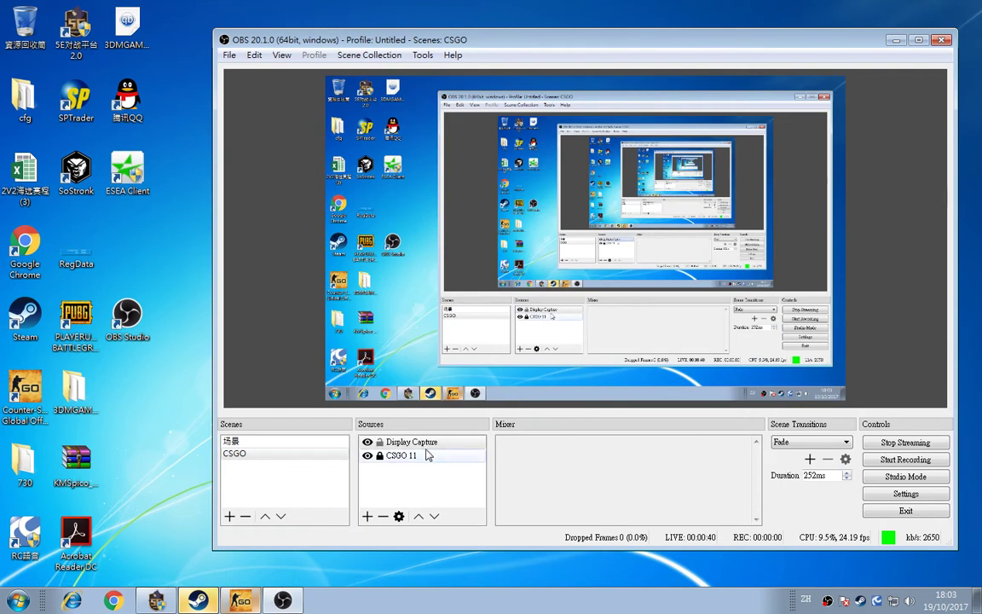
pyautogui.rightClick(428, 455)
pyautogui.press('Escape')
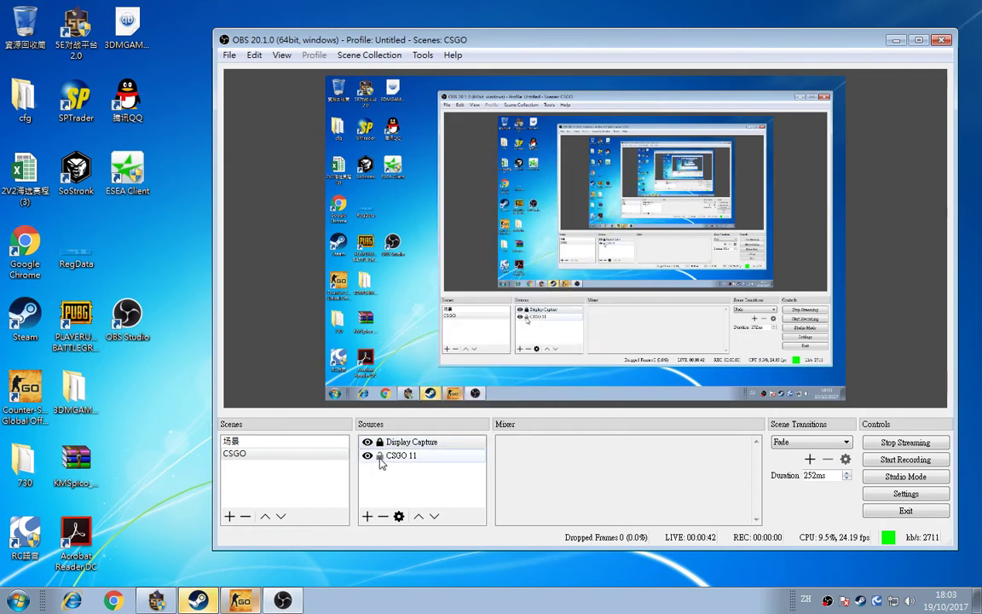
pyautogui.click(379, 456)
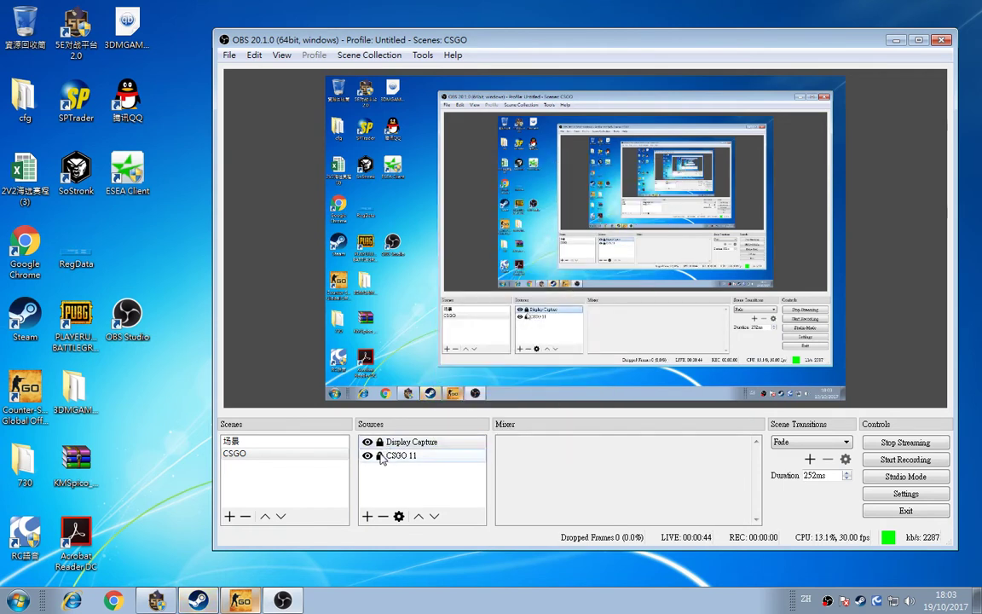
pyautogui.click(475, 459)
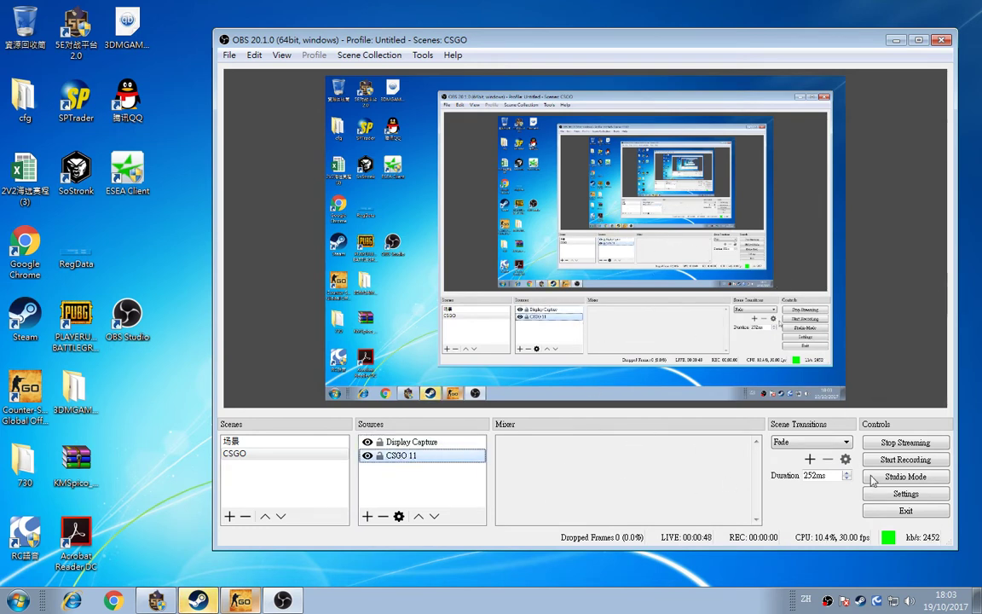
pyautogui.click(416, 474)
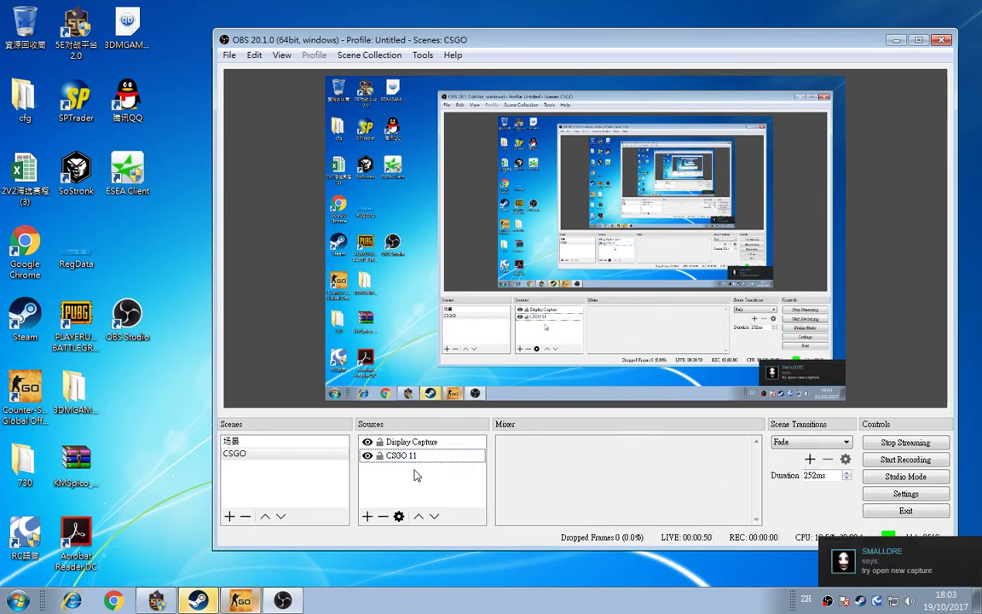
pyautogui.rightClick(416, 475)
pyautogui.moveTo(453, 483)
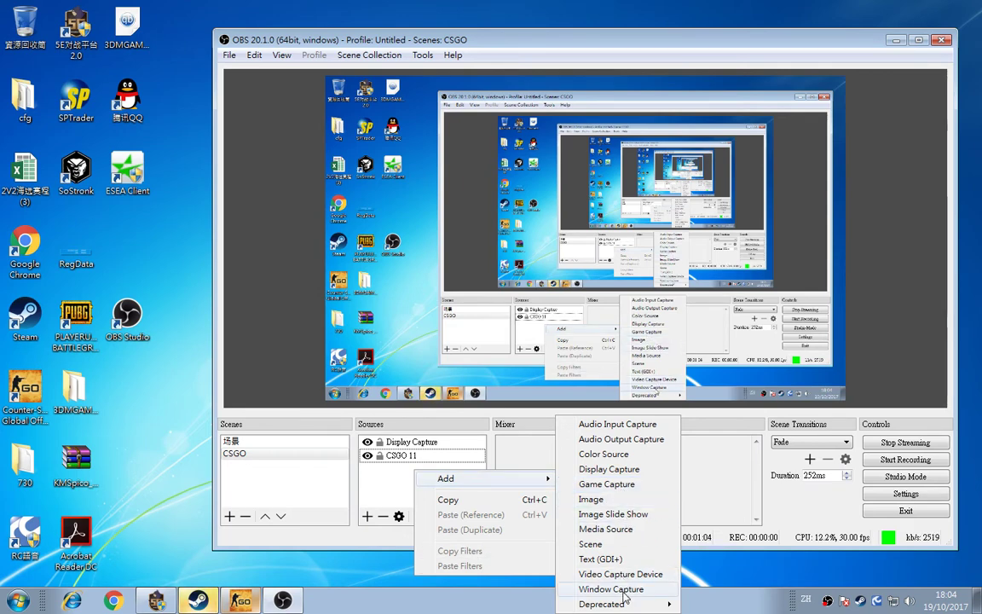
pyautogui.click(579, 592)
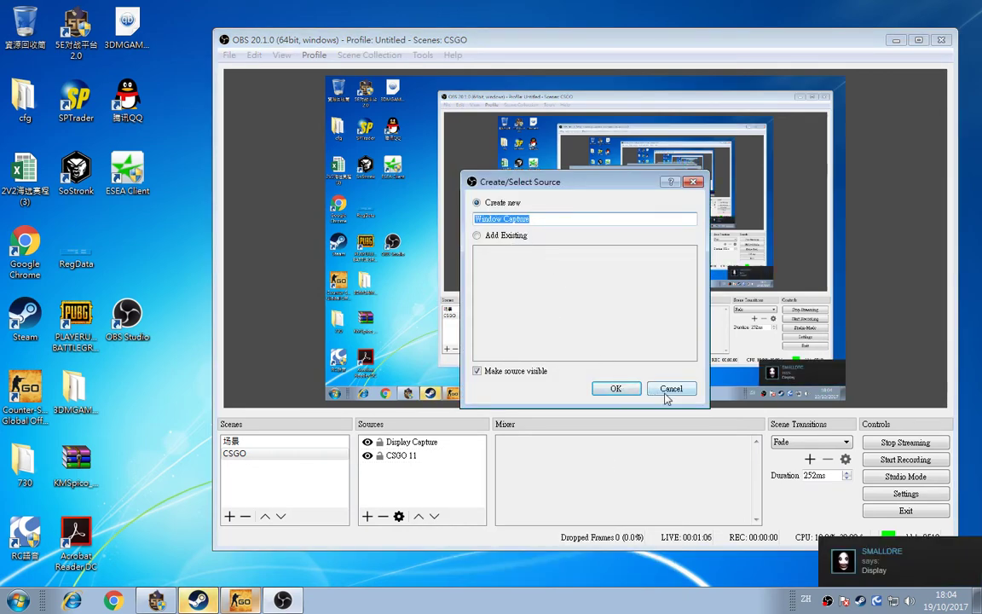
pyautogui.click(671, 388)
# Switch to the Counter-Strike: Global Offensive window to check it and return to OBS.
pyautogui.rightClick(443, 492)
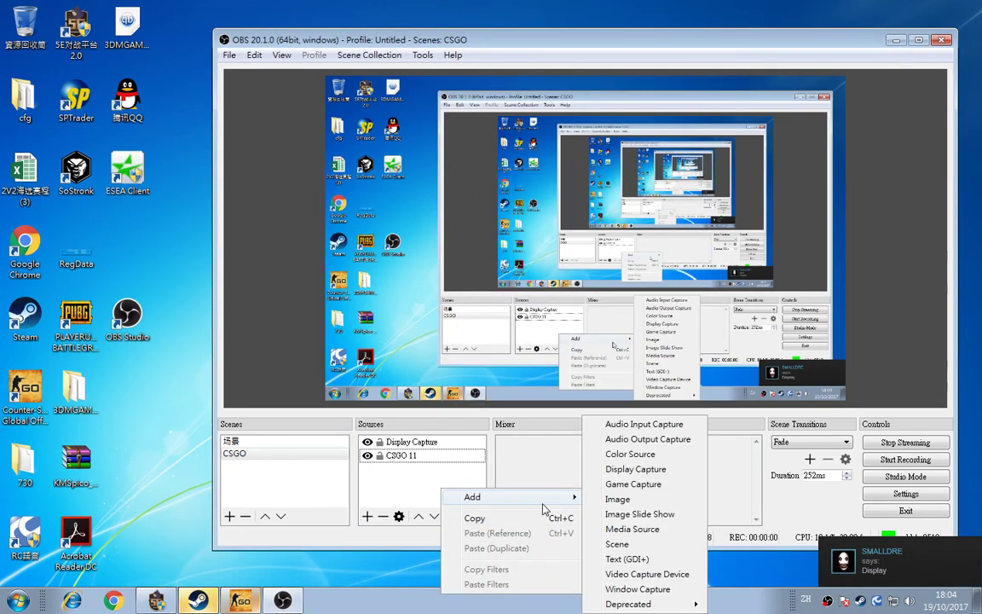
pyautogui.click(262, 601)
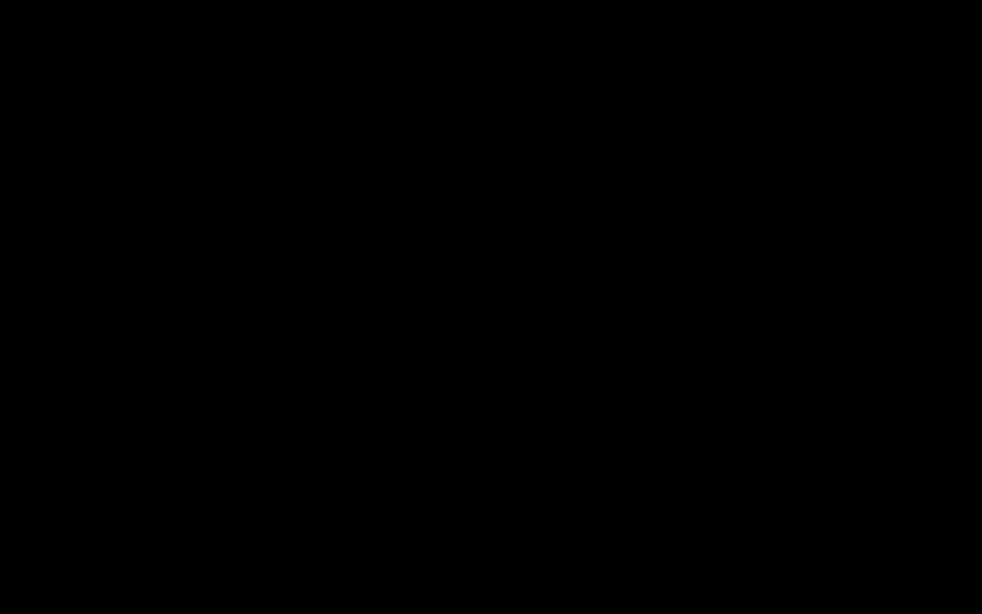
pyautogui.hotkey('alt', 'Tab')
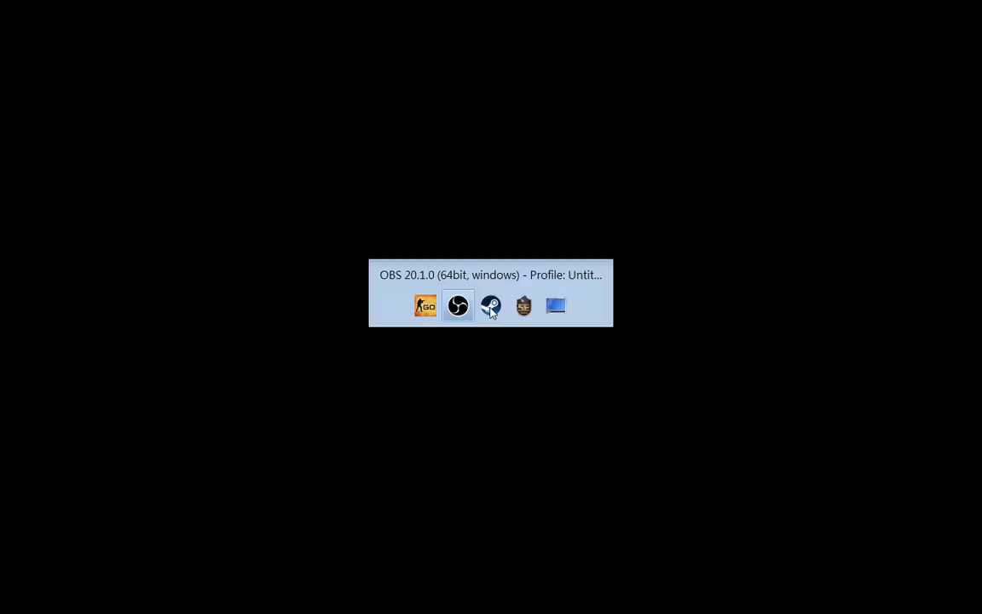
# Add a new Window Capture source to the CSGO scene, keeping the Steam.exe chat window and the title-based match priority.
pyautogui.rightClick(441, 494)
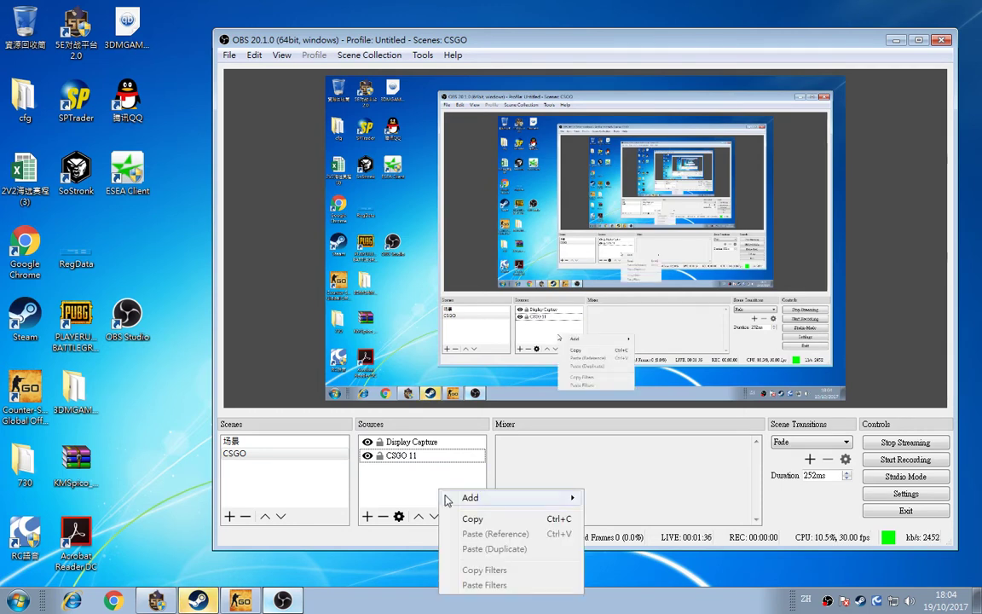
pyautogui.click(465, 498)
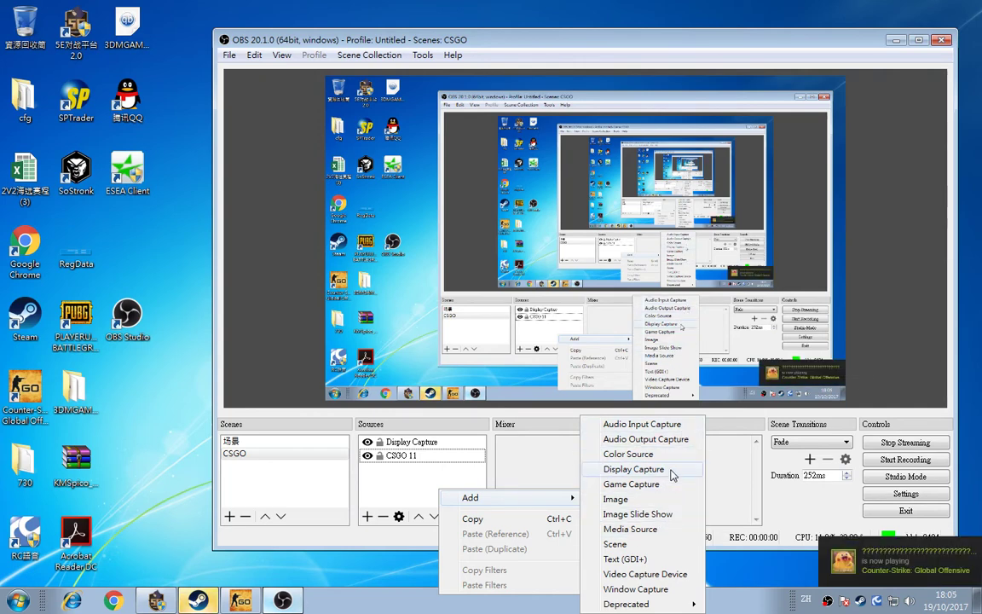
pyautogui.click(636, 588)
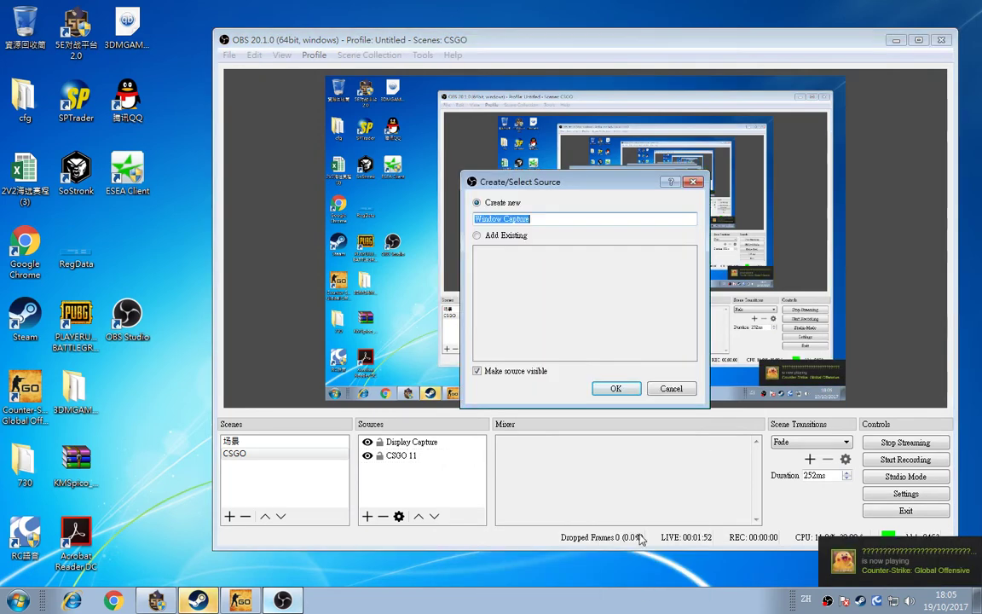
pyautogui.click(618, 388)
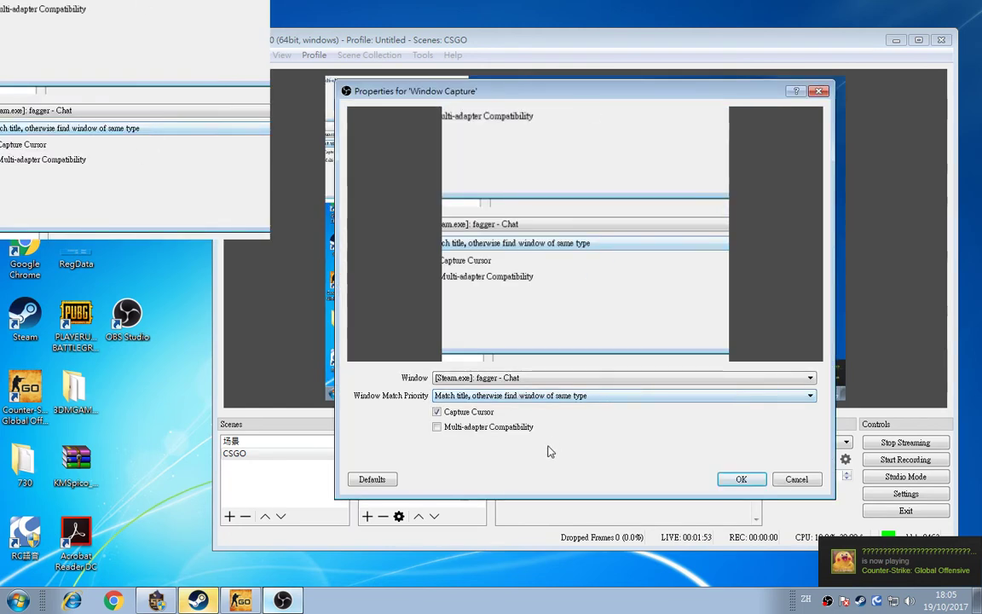
pyautogui.click(588, 396)
pyautogui.click(597, 381)
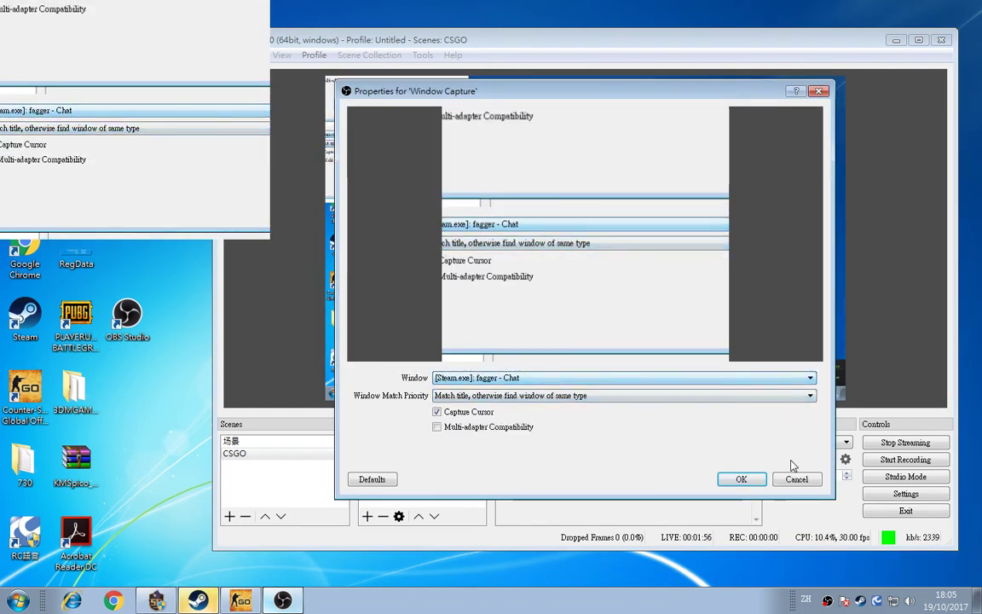
pyautogui.click(740, 479)
# Return to OBS and add a new Video Capture Device source with its default properties to the CSGO scene.
pyautogui.click(282, 601)
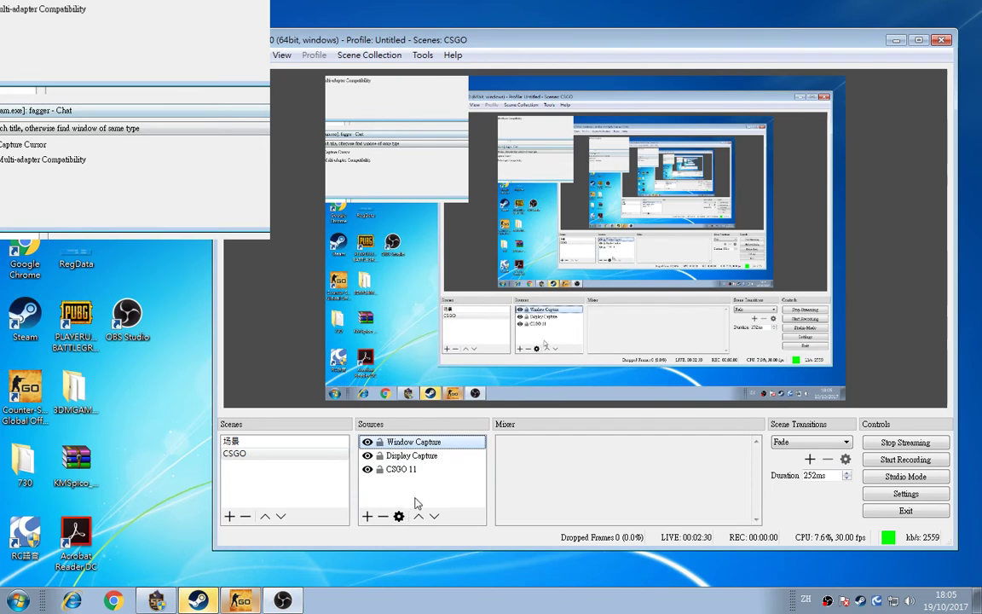
pyautogui.rightClick(414, 500)
pyautogui.moveTo(460, 506)
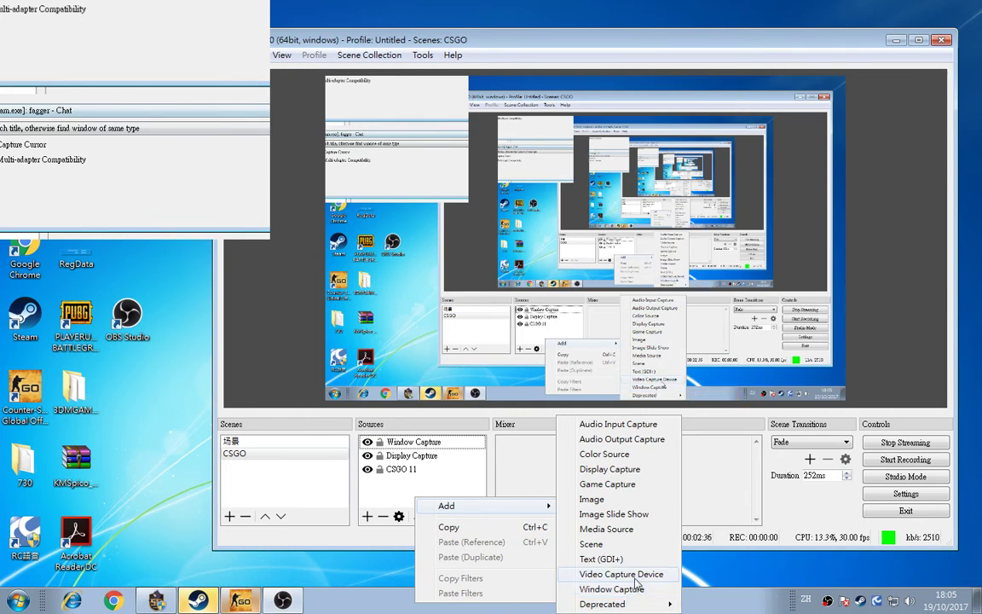
pyautogui.click(635, 576)
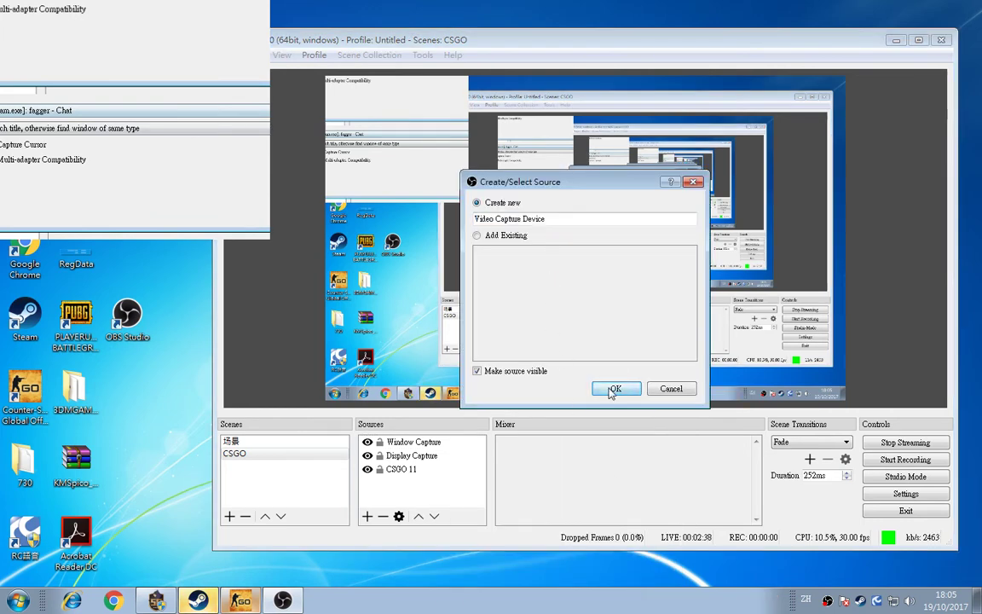
pyautogui.click(615, 389)
pyautogui.click(741, 479)
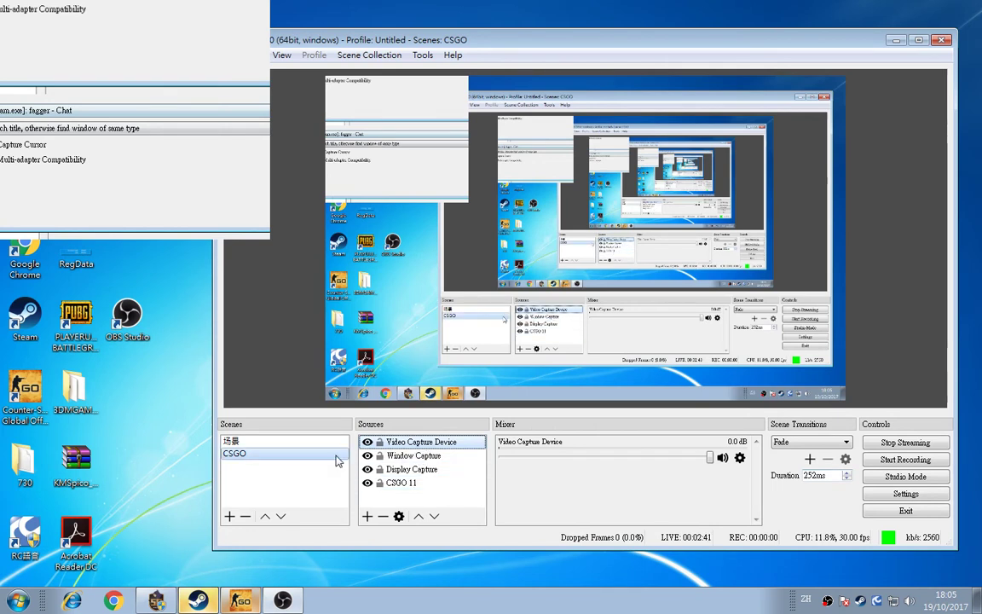
# Remove the Video Capture Device source from the CSGO scene.
pyautogui.rightClick(399, 442)
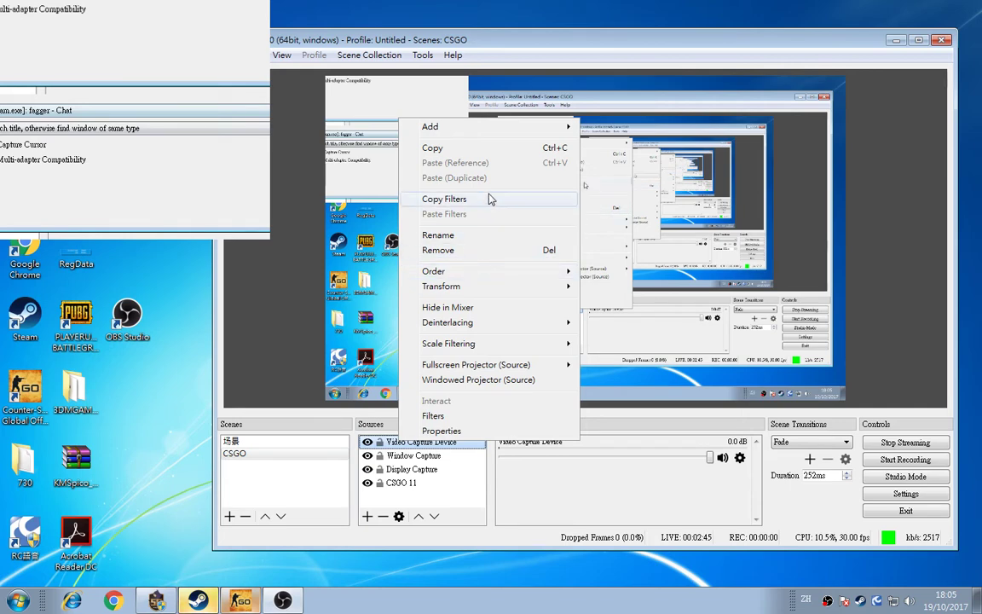
pyautogui.press('Delete')
pyautogui.press('Return')
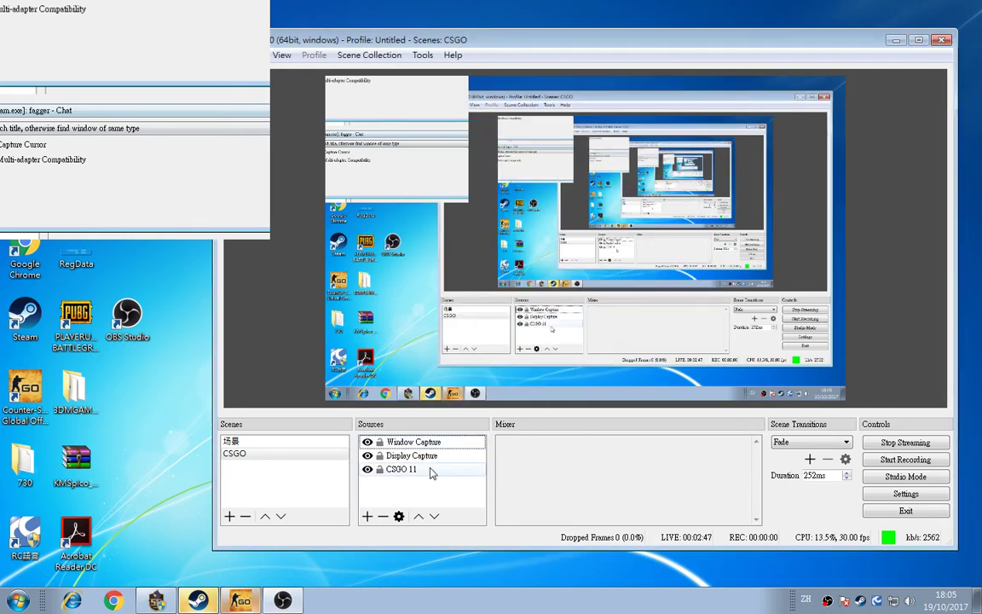
# Check the Steam chat window briefly and return to OBS.
pyautogui.rightClick(431, 469)
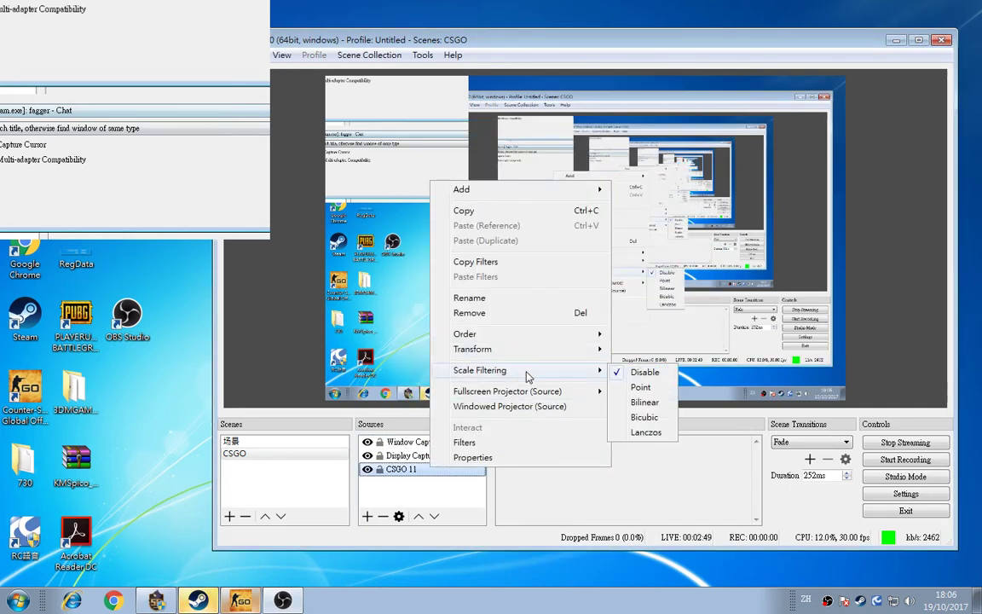
pyautogui.rightClick(407, 500)
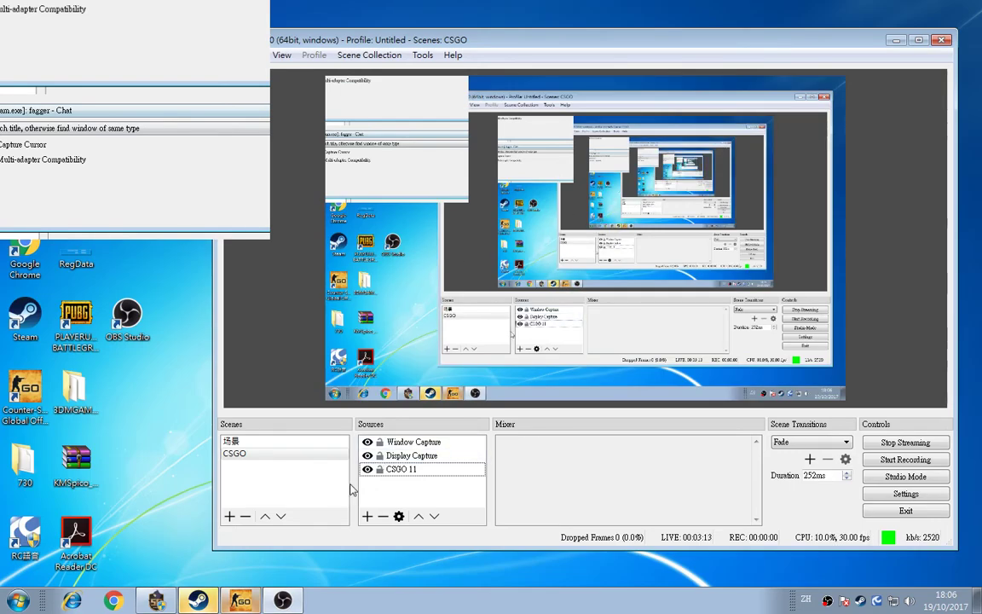
pyautogui.click(197, 601)
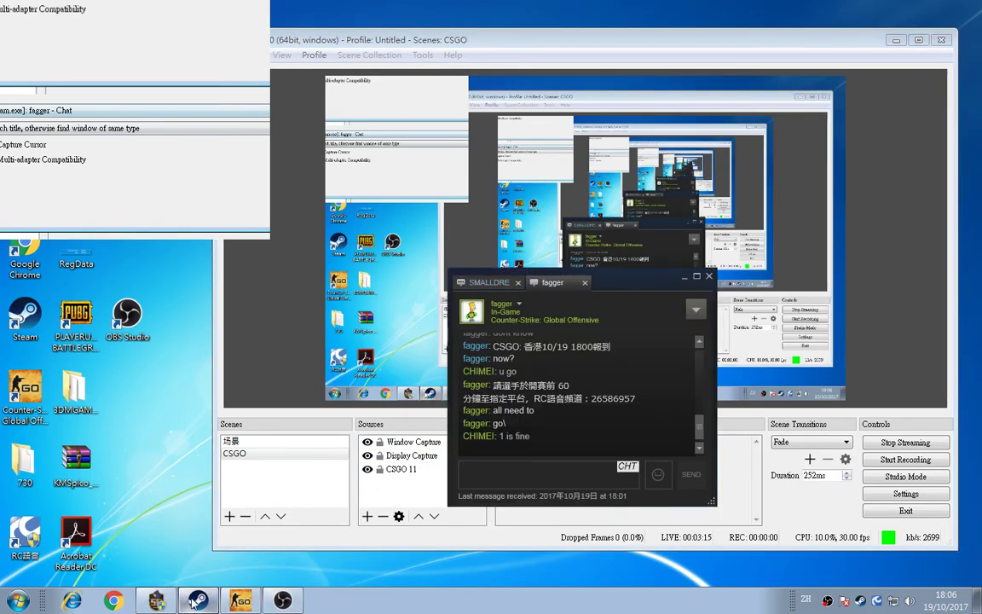
pyautogui.click(197, 601)
# Add a new Display Capture source to the CSGO scene, keeping Display 0 (Primary Monitor) and cursor capture.
pyautogui.click(400, 469)
pyautogui.rightClick(395, 469)
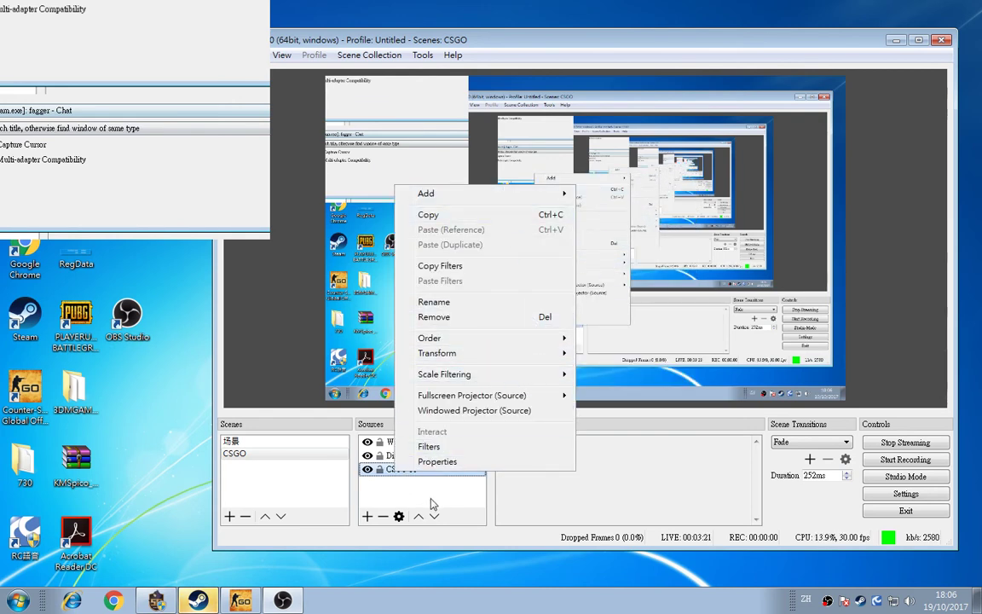
pyautogui.moveTo(510, 195)
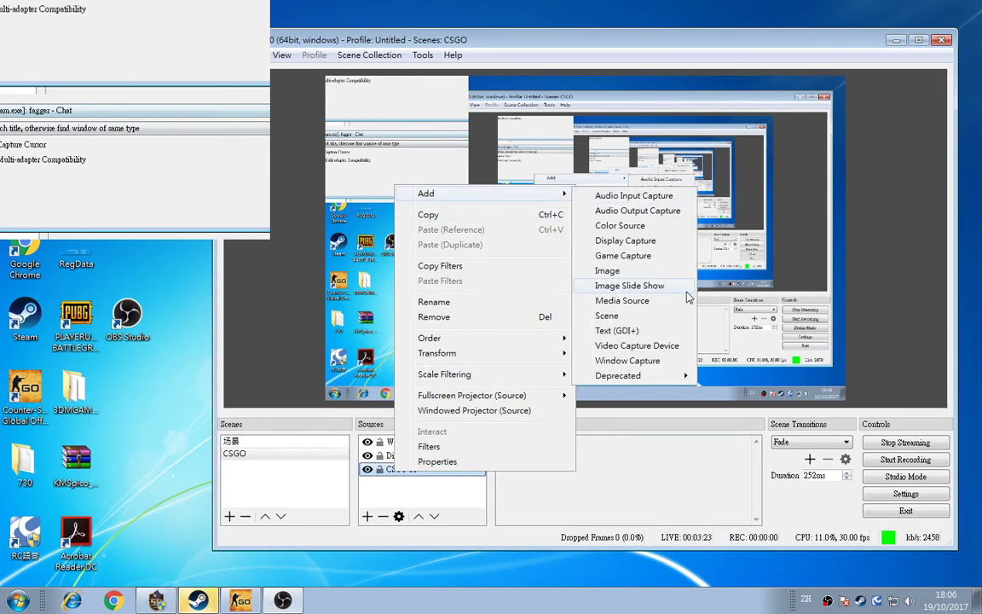
pyautogui.click(671, 243)
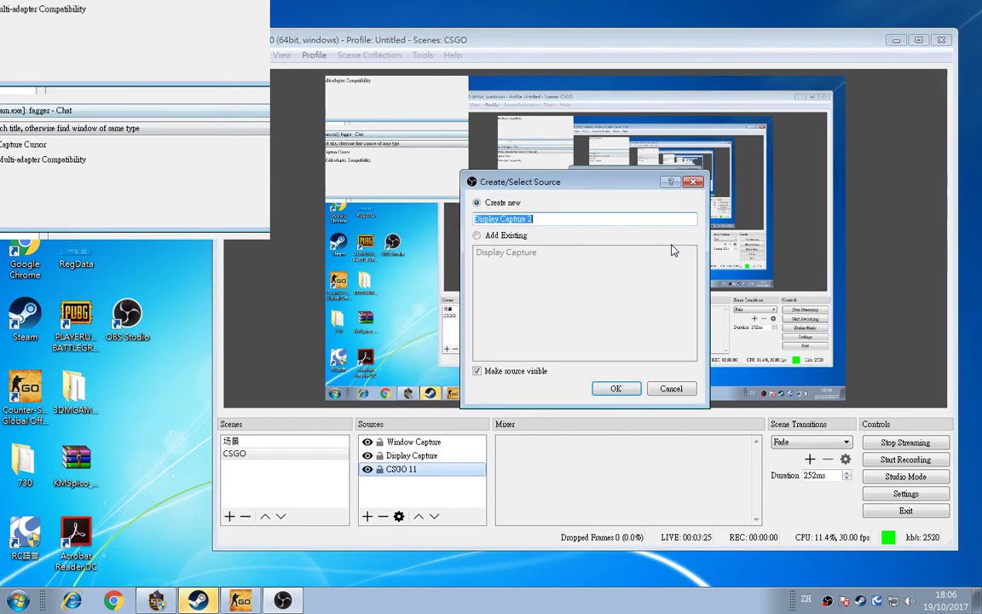
pyautogui.click(615, 388)
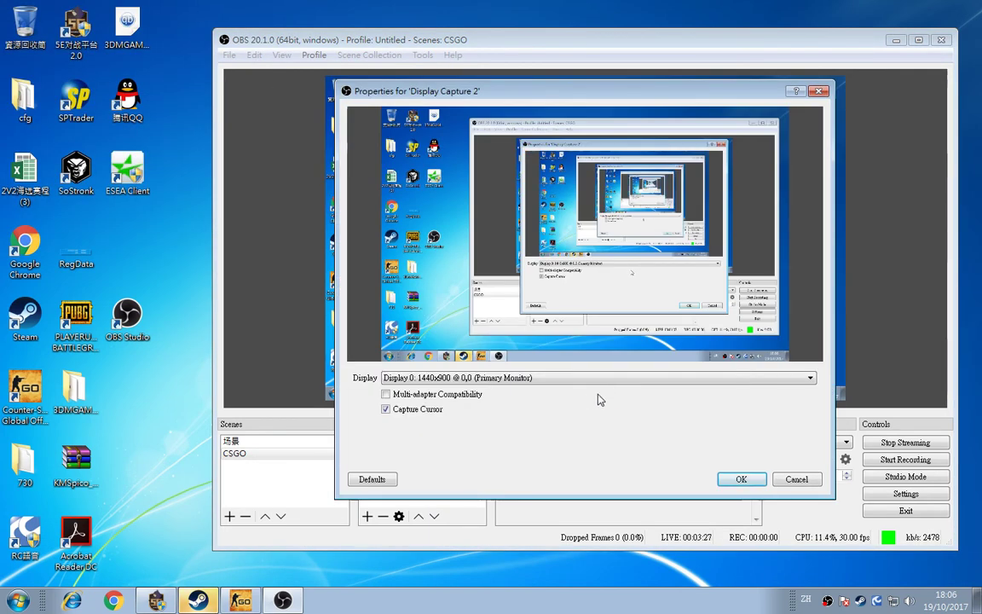
pyautogui.click(503, 377)
pyautogui.click(512, 389)
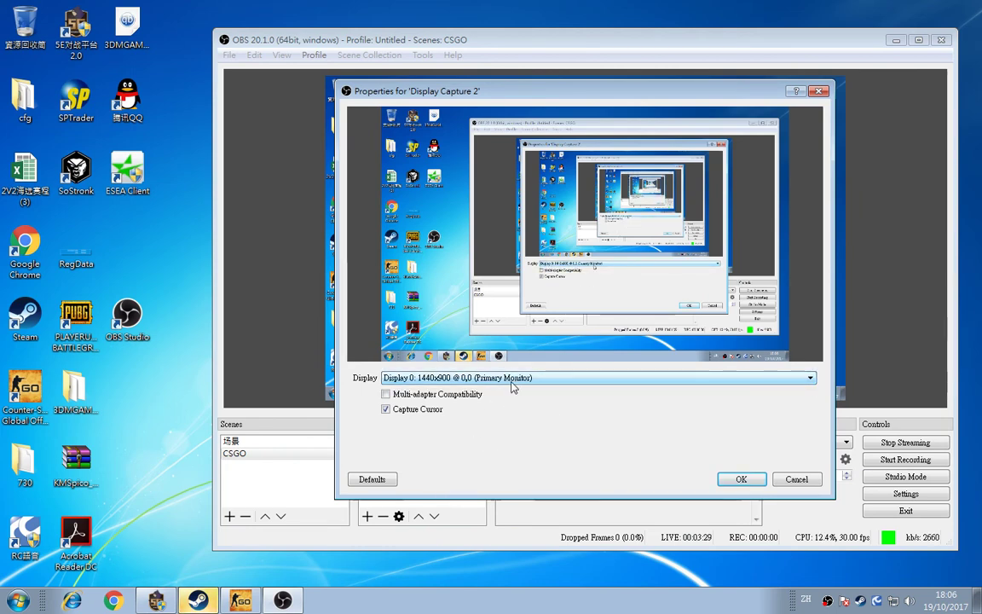
pyautogui.click(737, 480)
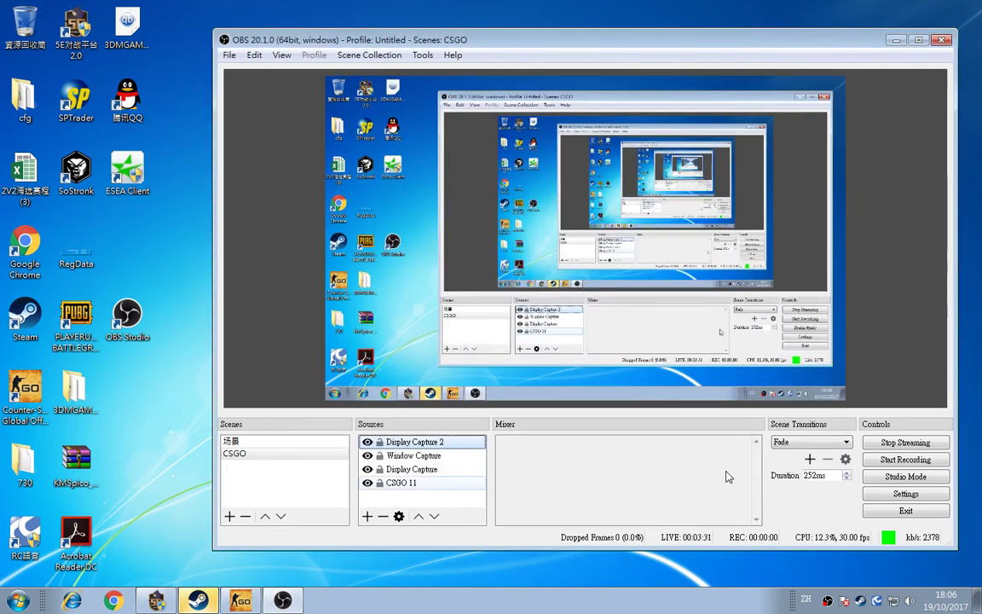
# Remove the older Display Capture source from the CSGO scene.
pyautogui.click(471, 470)
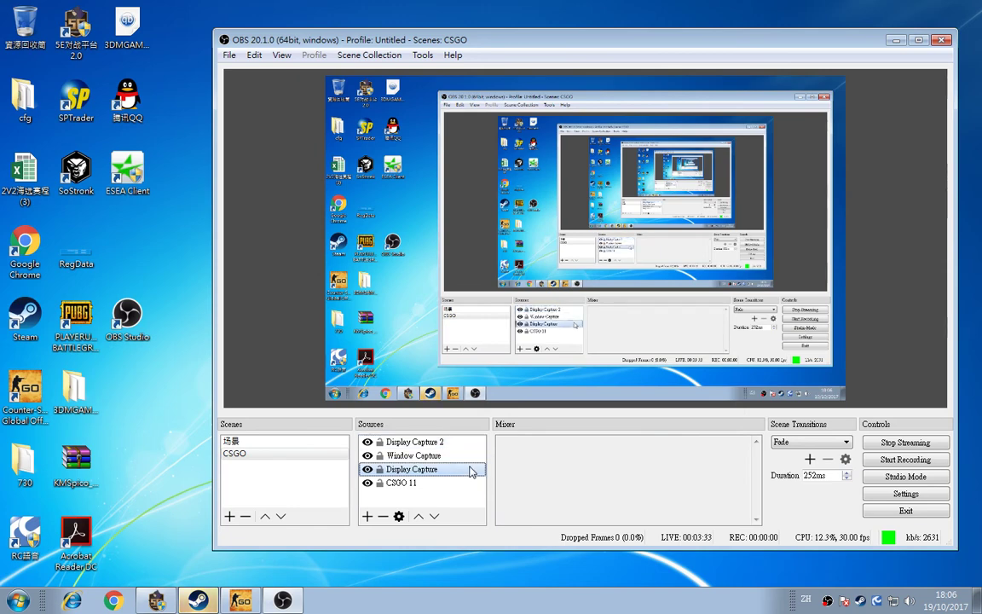
pyautogui.rightClick(470, 471)
pyautogui.press('Escape')
pyautogui.press('Delete')
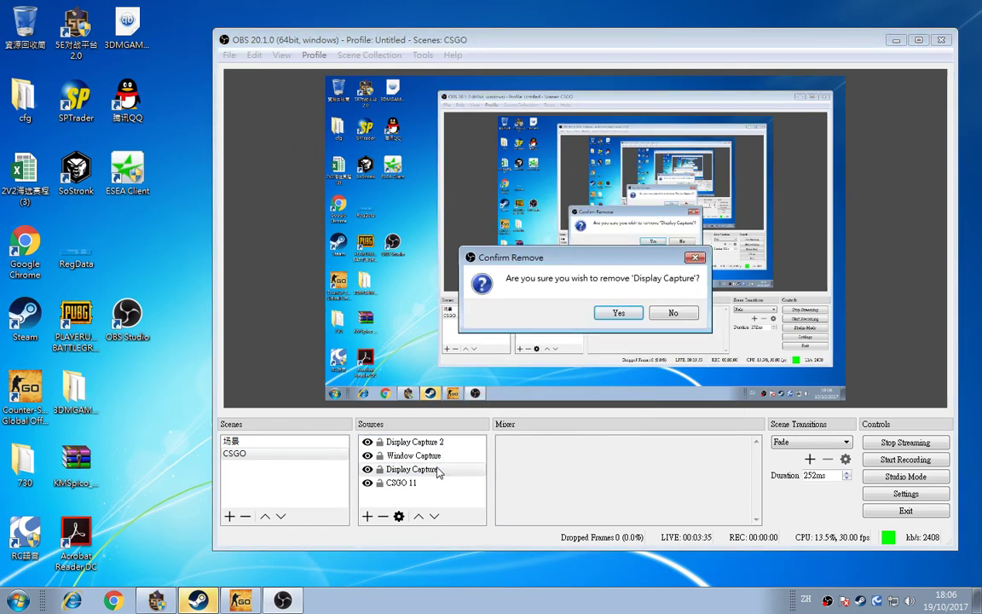
pyautogui.press('Return')
# Add a new Game Capture source to the CSGO scene, keeping the mode that captures any fullscreen application.
pyautogui.rightClick(441, 486)
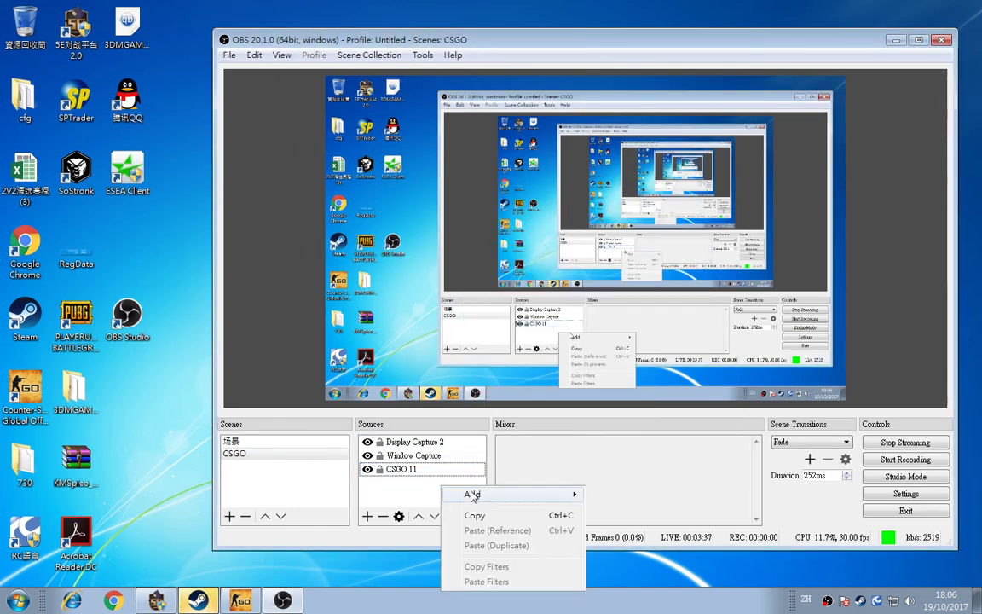
pyautogui.moveTo(471, 495)
pyautogui.click(677, 490)
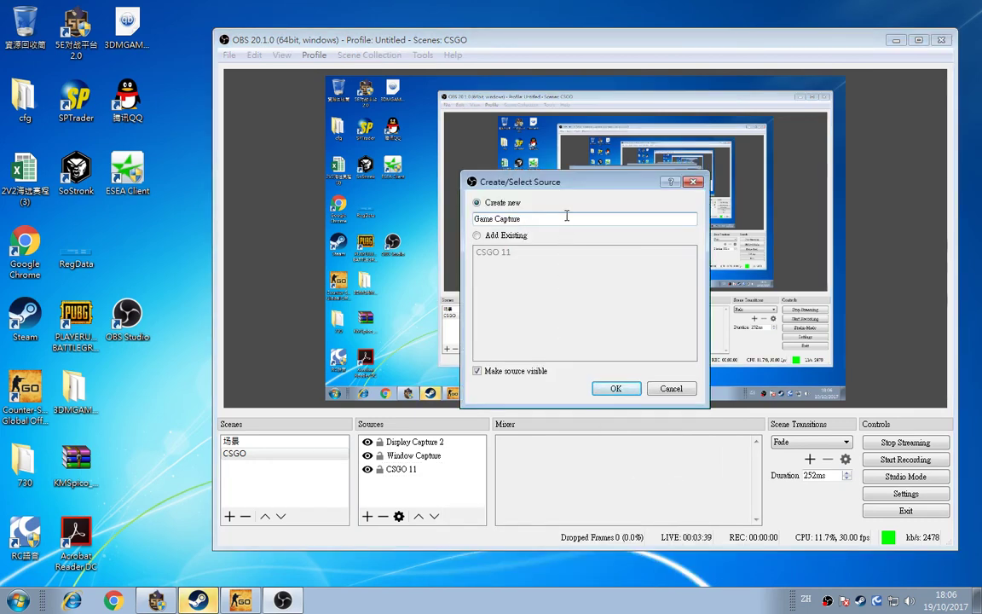
pyautogui.click(616, 388)
pyautogui.click(627, 365)
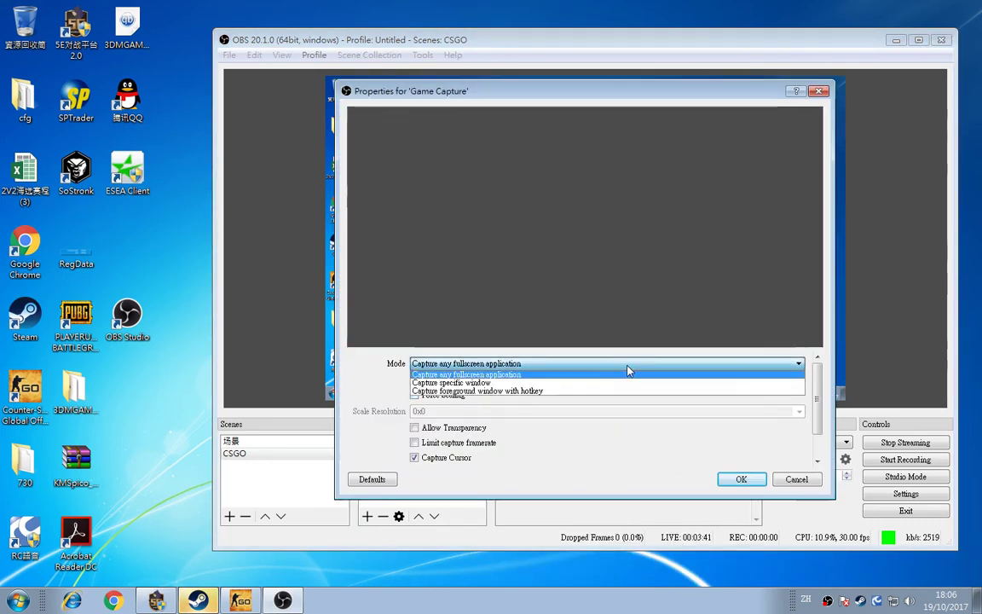
pyautogui.click(627, 368)
pyautogui.click(628, 370)
pyautogui.click(616, 367)
pyautogui.click(611, 366)
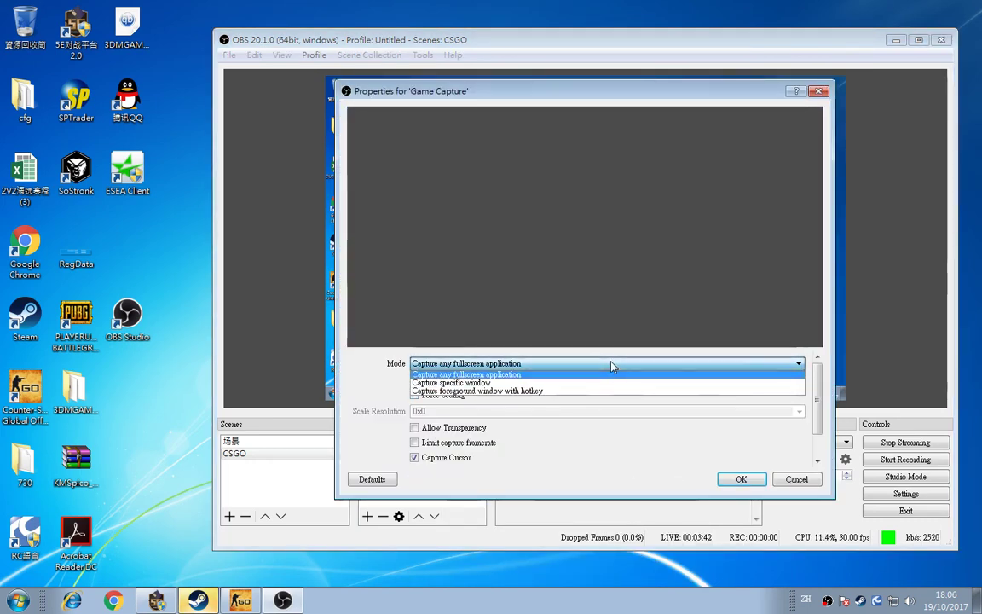
pyautogui.click(611, 366)
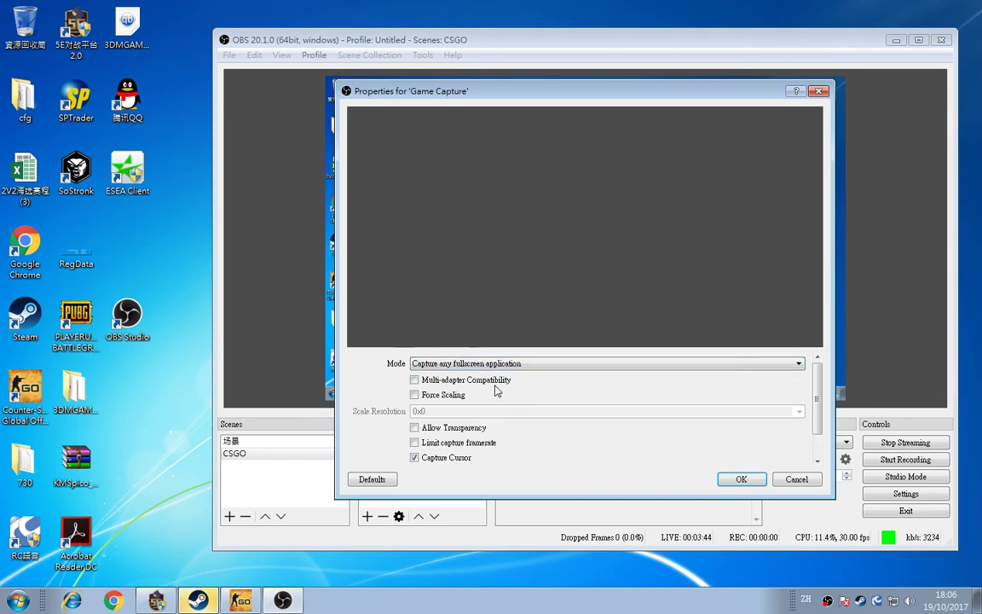
pyautogui.click(494, 380)
pyautogui.click(721, 479)
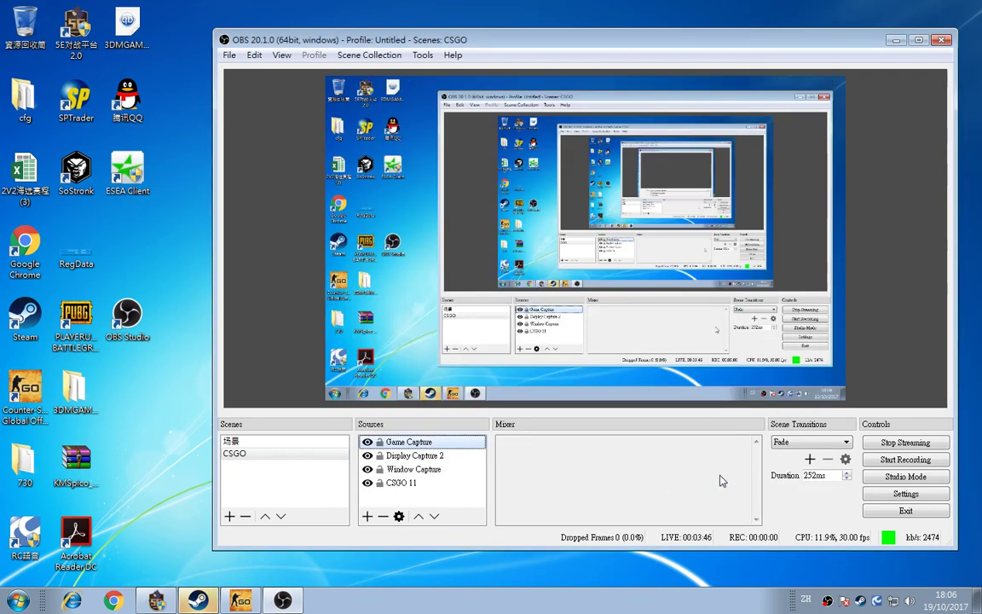